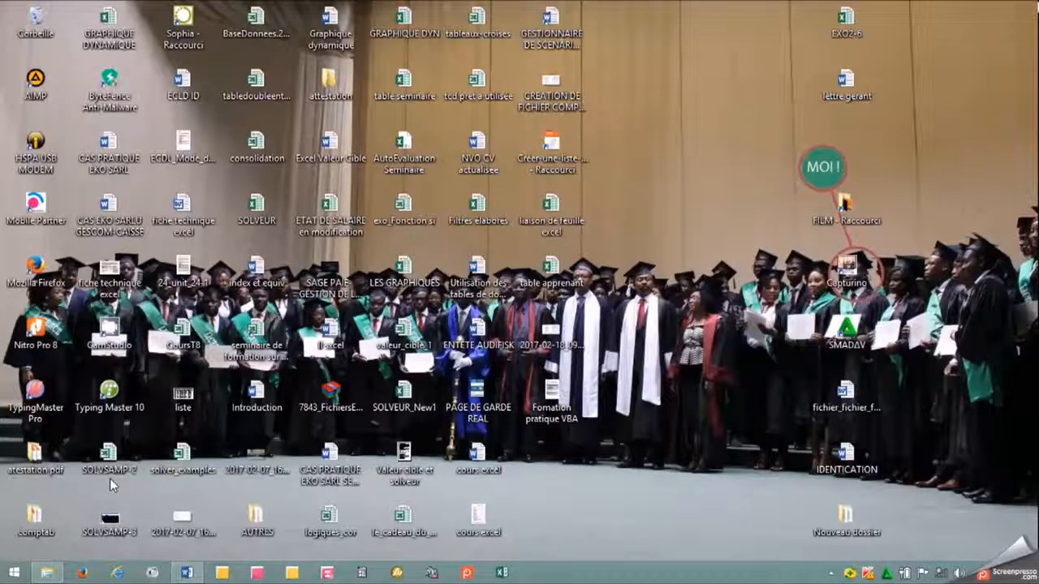
Launch Sage 100 Comptabilité and start creating a new accounting file.
left_click(14, 573)
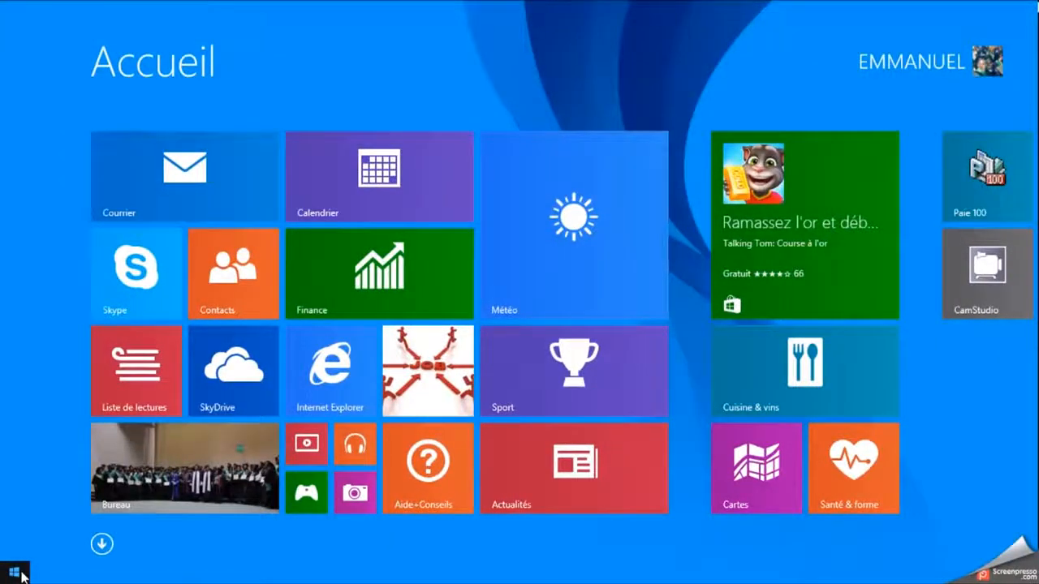
type("SAGE 100 Comptabilité")
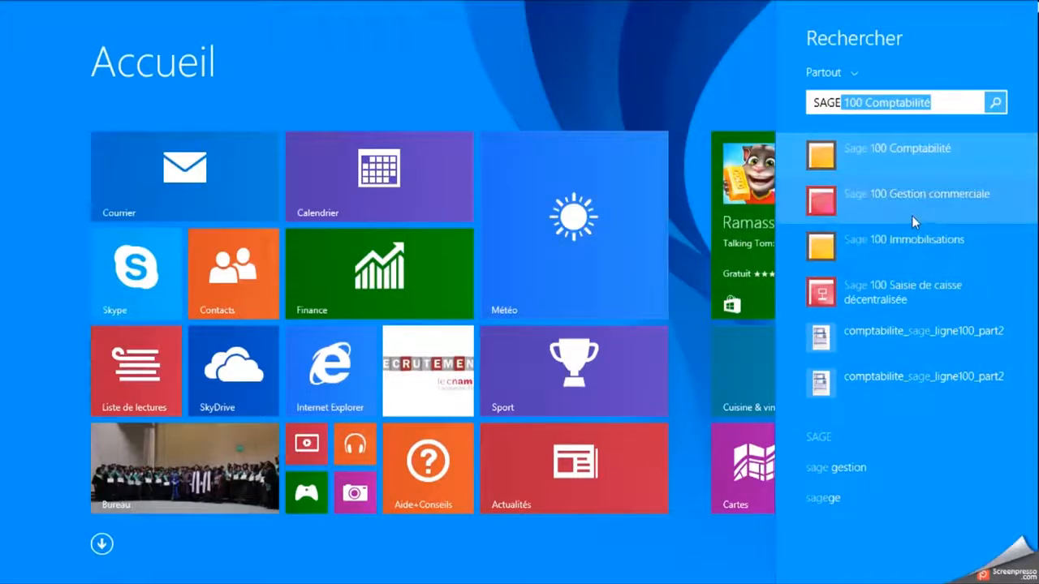
left_click(889, 157)
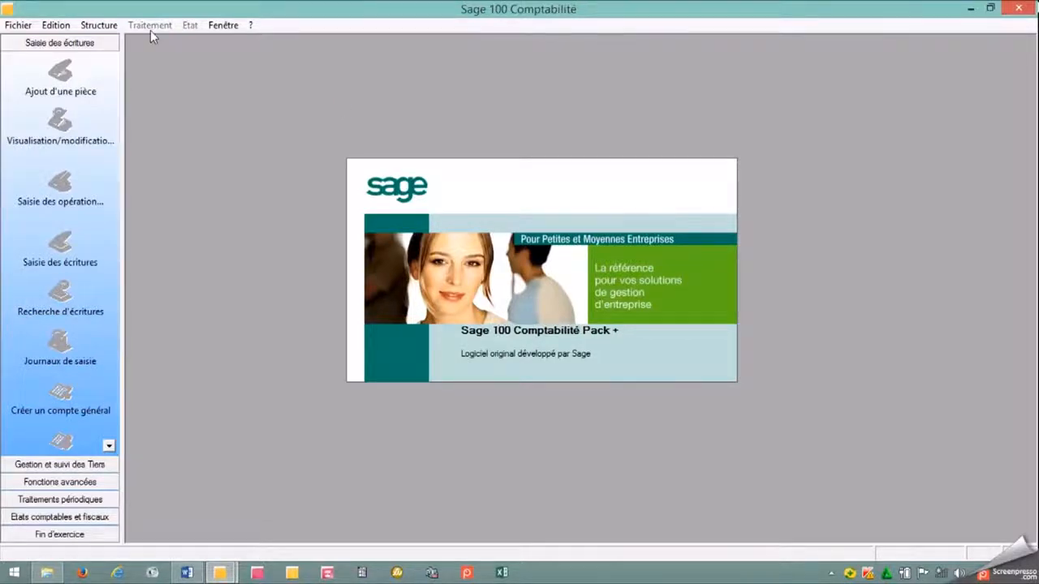
left_click(24, 27)
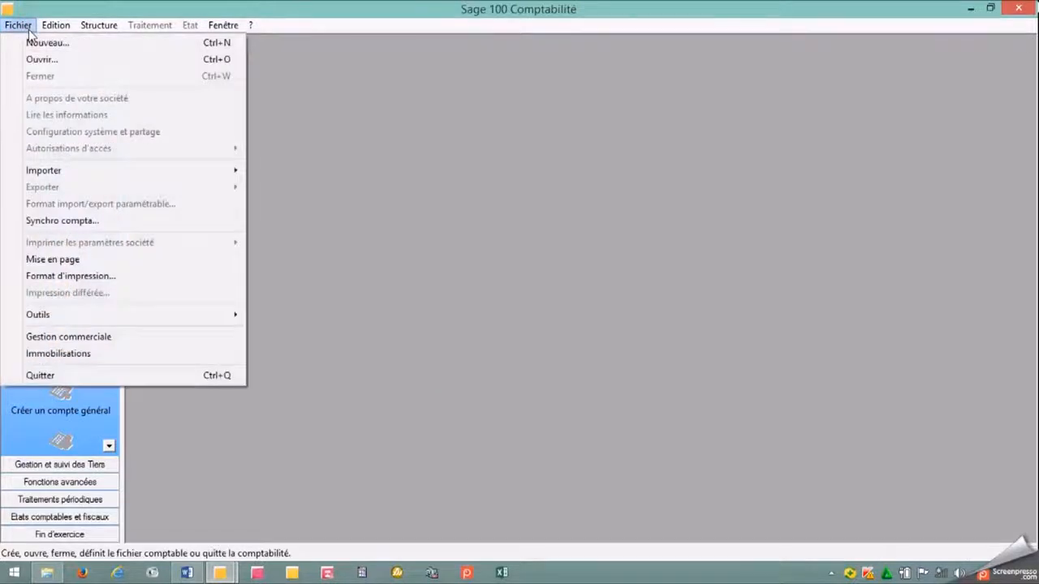
left_click(67, 50)
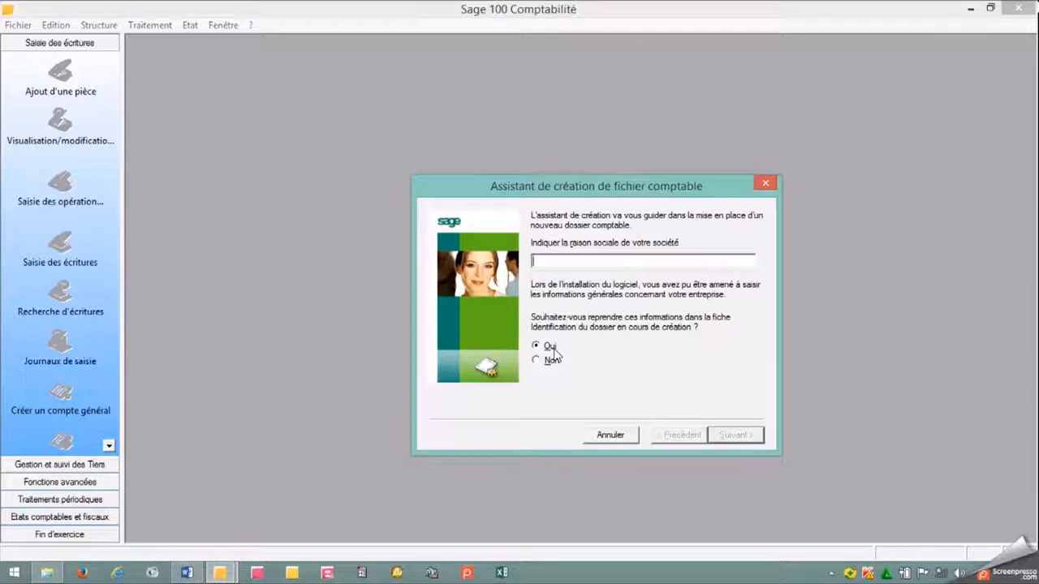
Look up the company name in the Word case document, enter EKO SARL U as the raison sociale in Sage and continue to the company details.
left_click(187, 573)
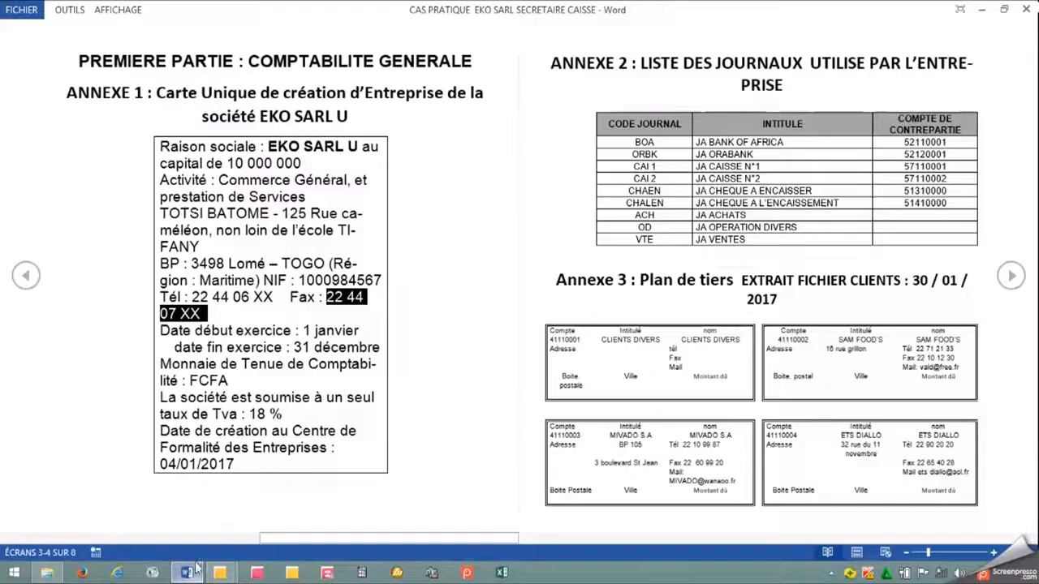
left_click(360, 257)
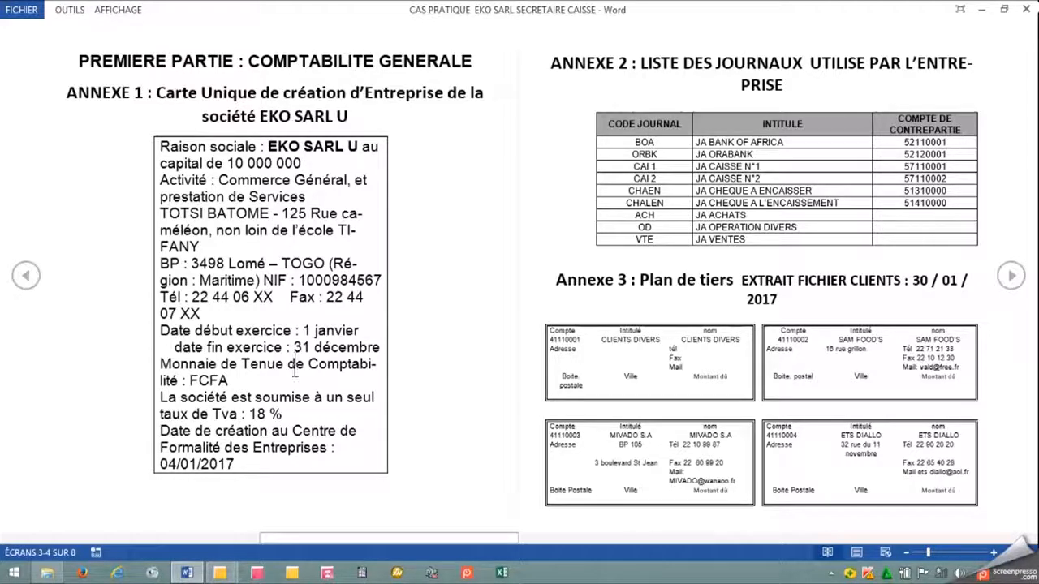
left_click(220, 572)
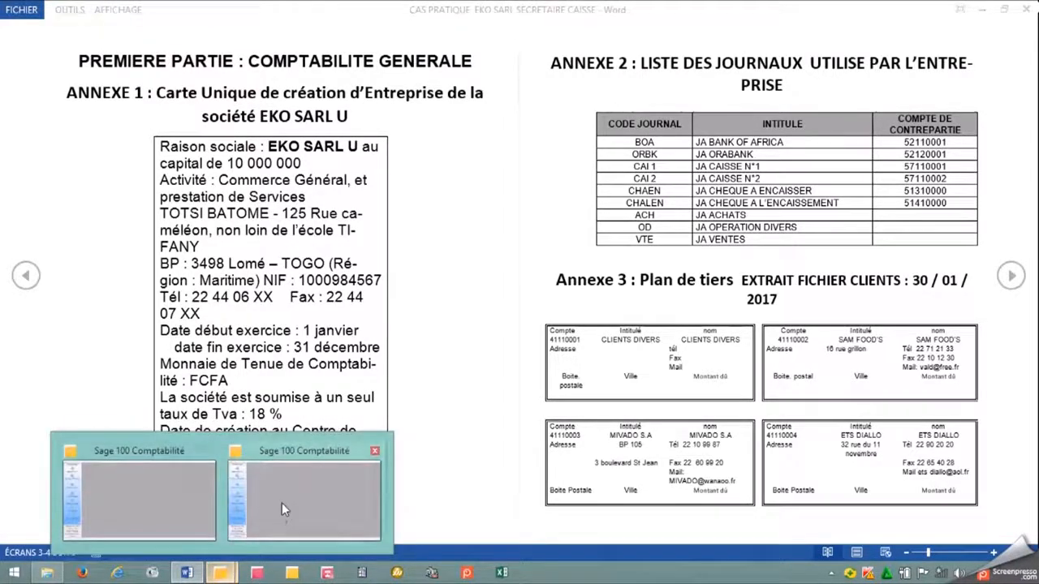
left_click(282, 505)
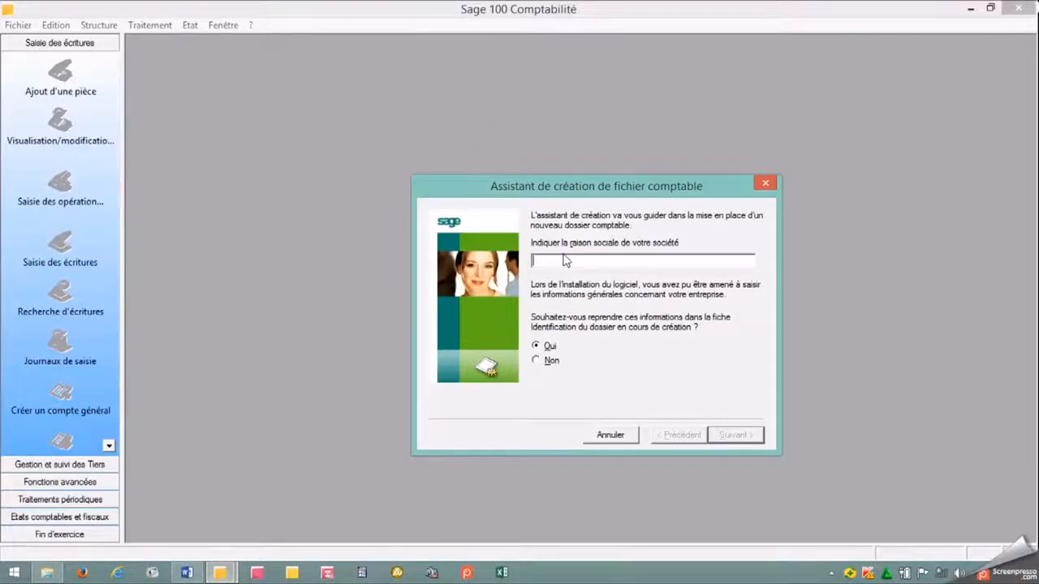
type("EKO SARL U")
left_click(733, 437)
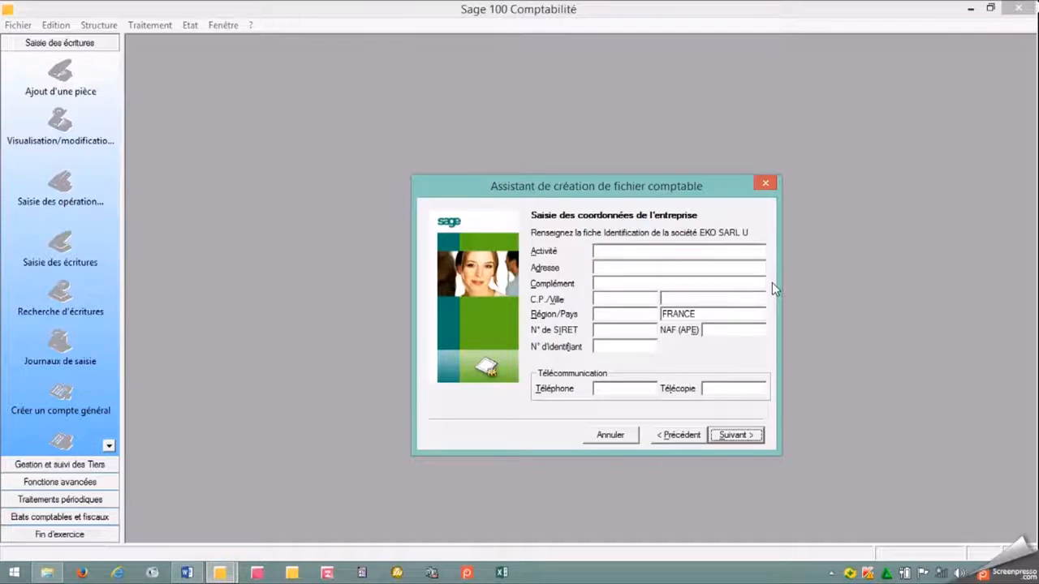
Check the company's activity in the Word document and enter COMMERCE GENERAL ET SERVICES as the Activité in Sage.
left_click(703, 254)
left_click(187, 573)
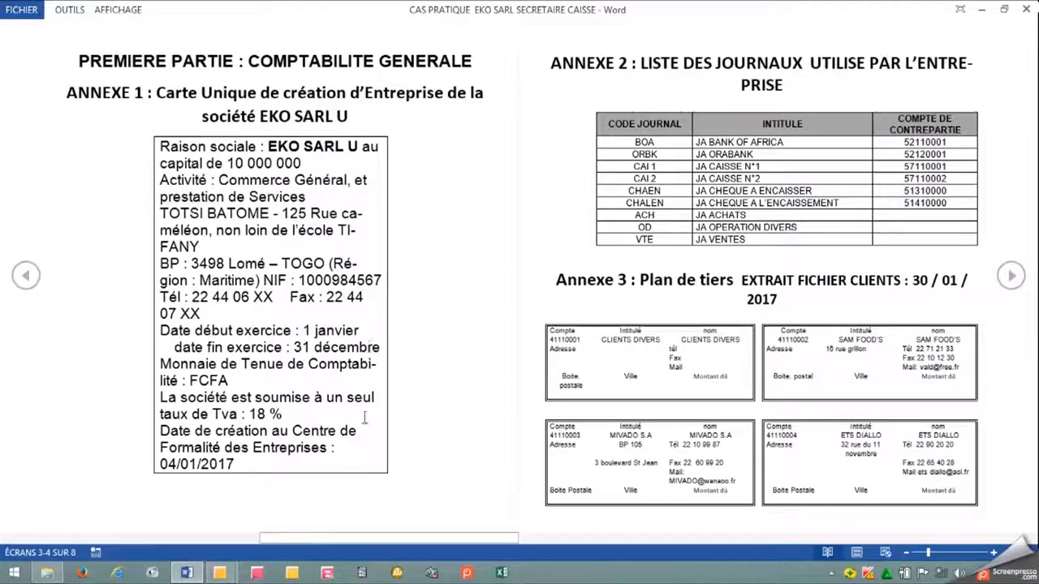
mouse_move(235, 573)
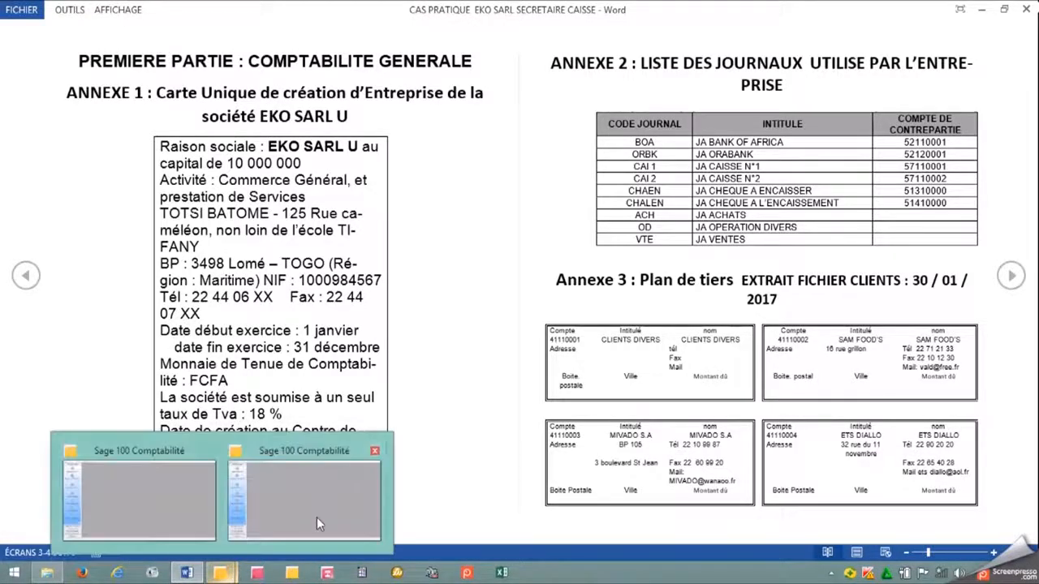
left_click(316, 517)
type("CO")
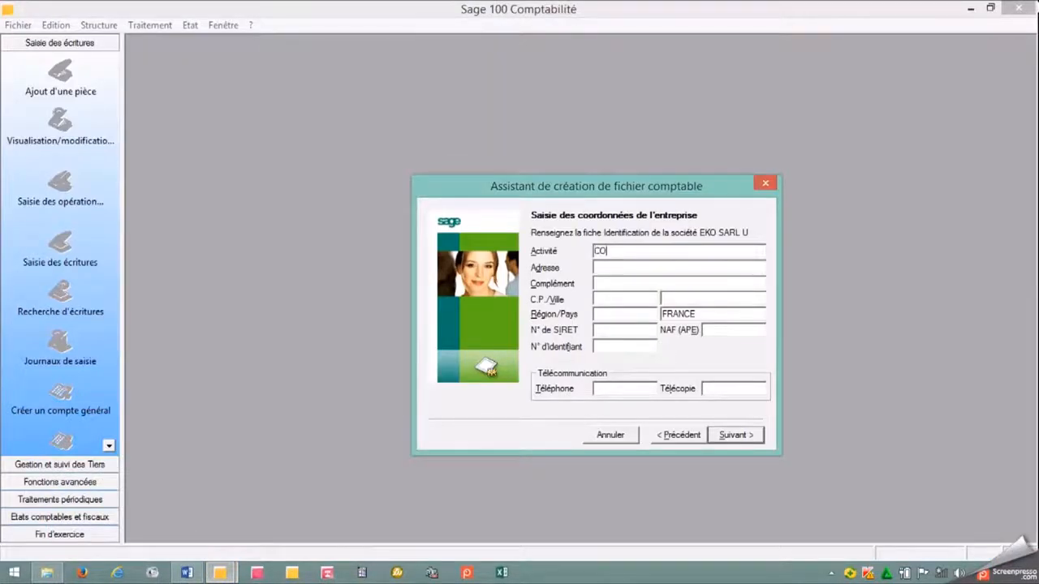
type("MMERCE GENERAL ET PRESTATION.DE S")
key("BackSpace")
key("BackSpace")
key("BackSpace")
key("BackSpace")
key("BackSpace")
key("BackSpace")
key("BackSpace")
key("BackSpace")
key("BackSpace")
key("BackSpace")
key("BackSpace")
key("BackSpace")
key("BackSpace")
key("BackSpace")
key("BackSpace")
key("BackSpace")
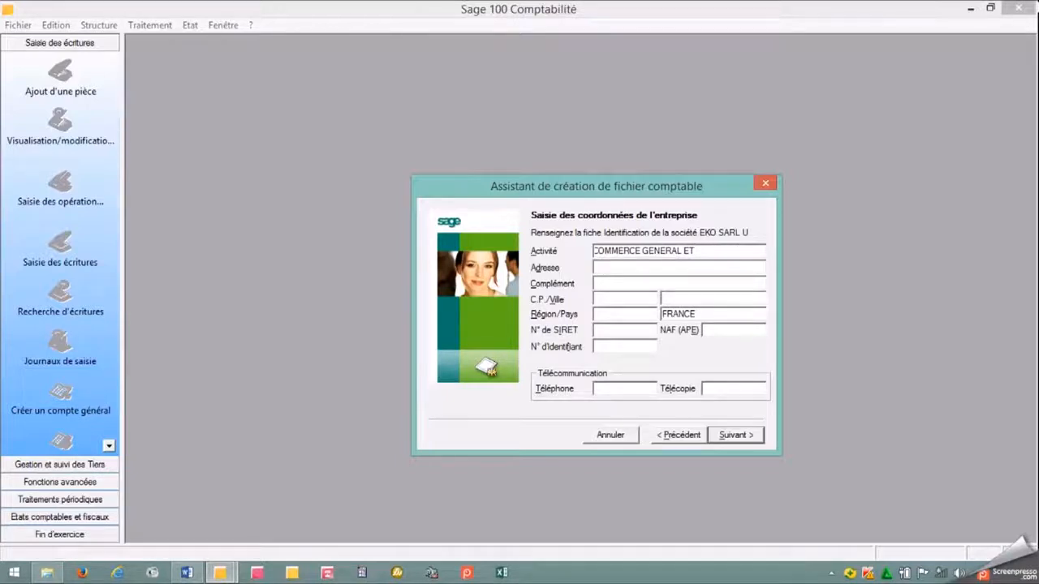
type("SERVICES")
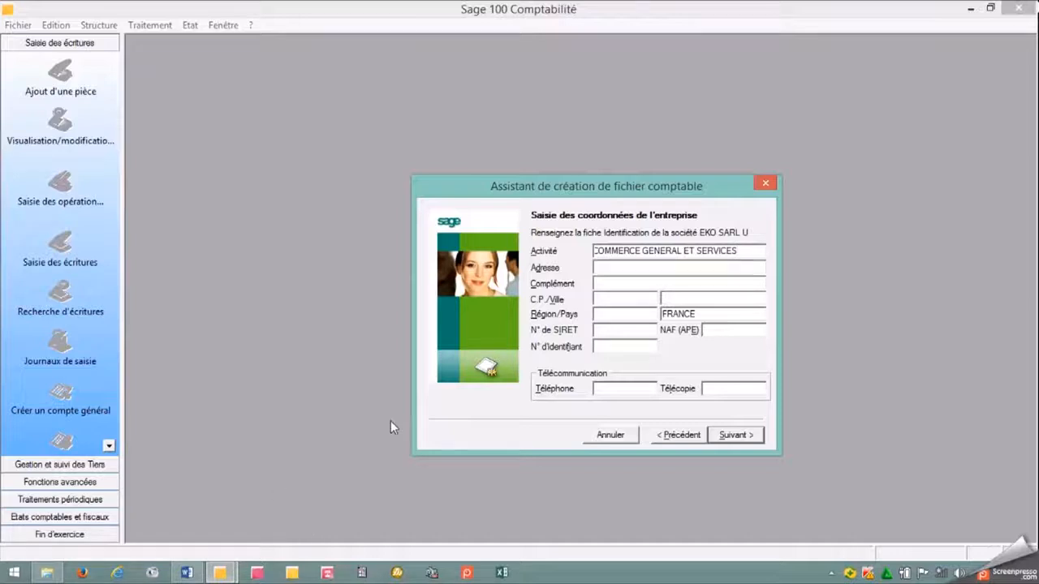
Look up the company's street address in the Word document and enter it as the Adresse in Sage.
left_click(626, 268)
left_click(178, 571)
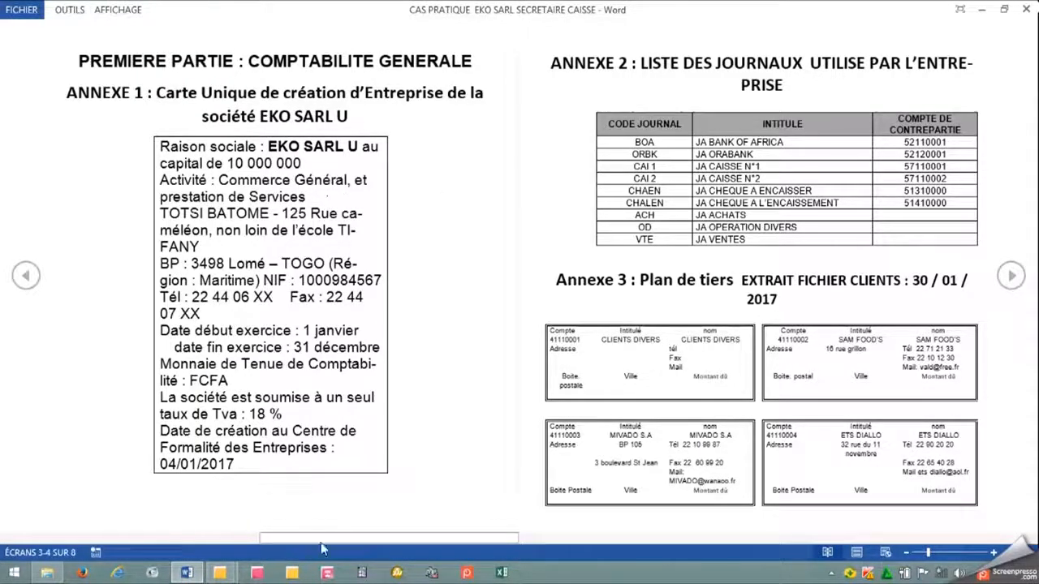
mouse_move(224, 574)
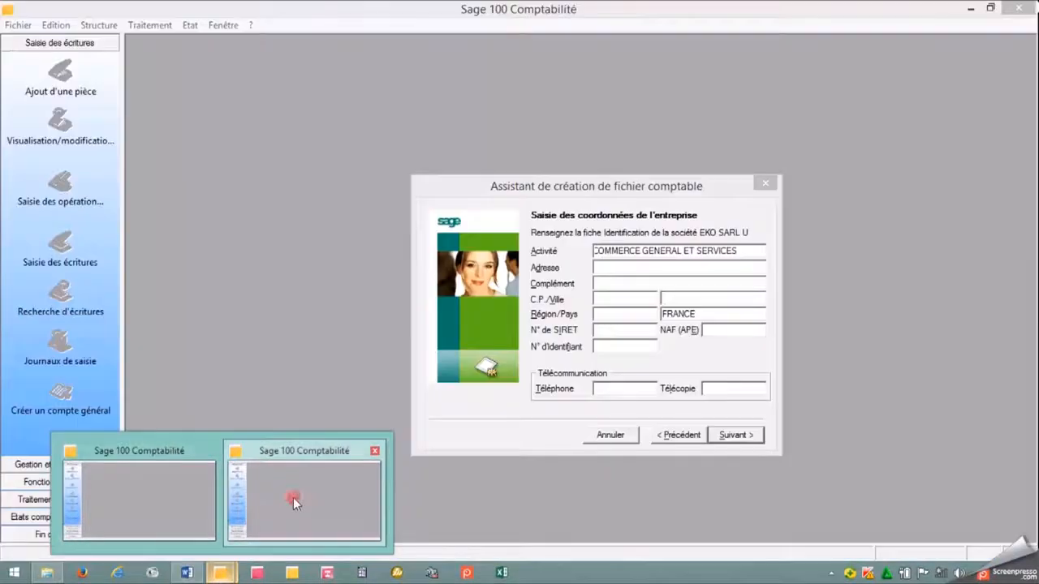
left_click(290, 496)
type("T")
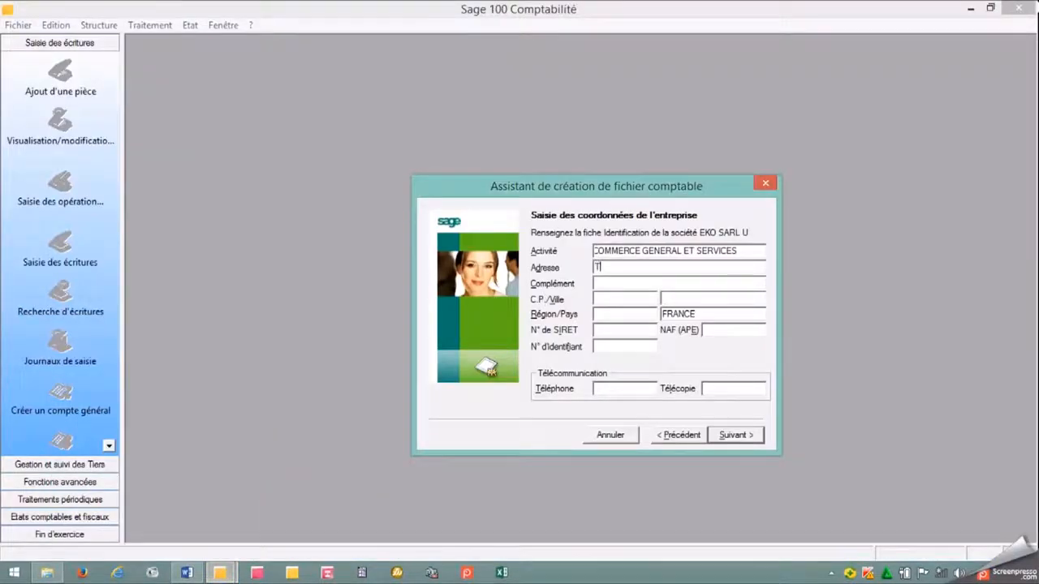
type("OTSTSI")
key("BackSpace")
key("BackSpace")
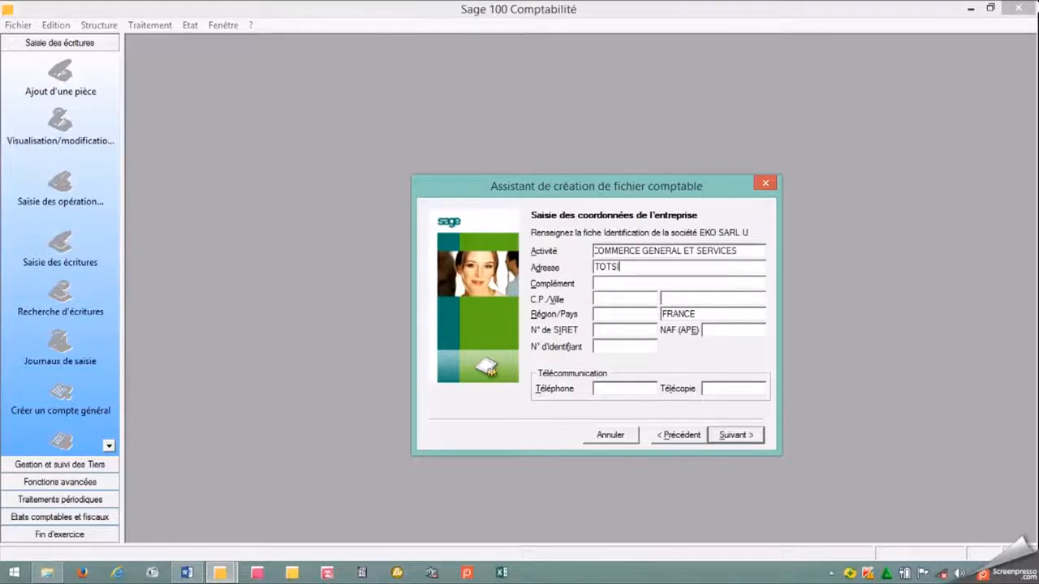
type("BATOME - 125 RU")
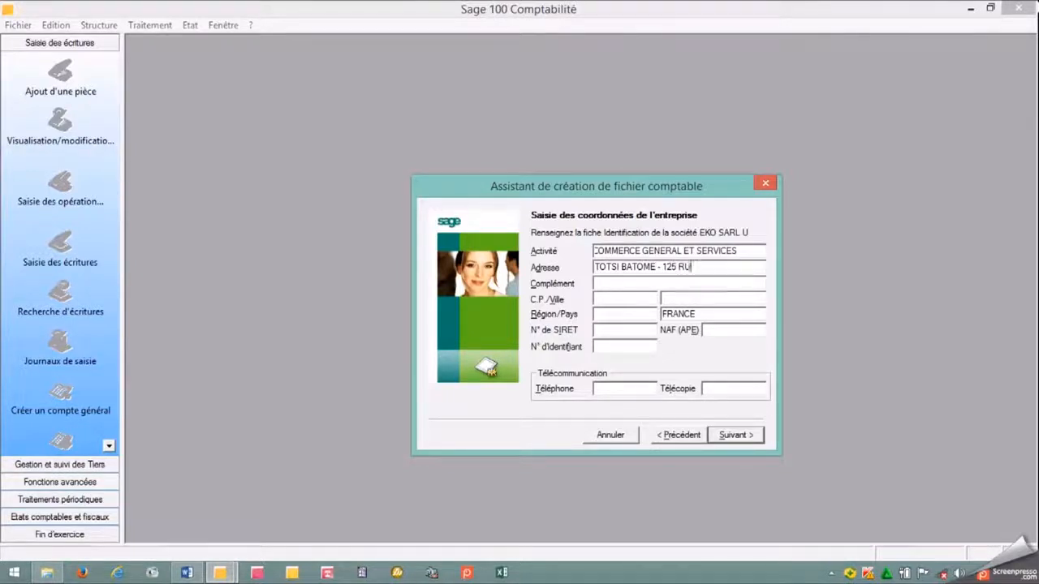
type("E CAMELEON")
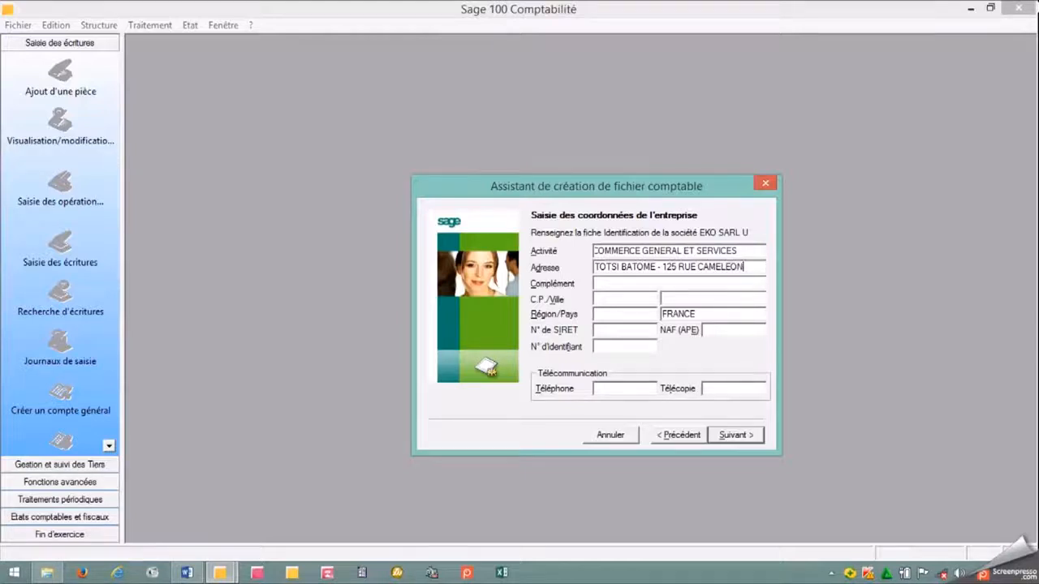
Check the Word document for the additional location details and enter them as the address Complément in Sage.
left_click(606, 283)
left_click(186, 573)
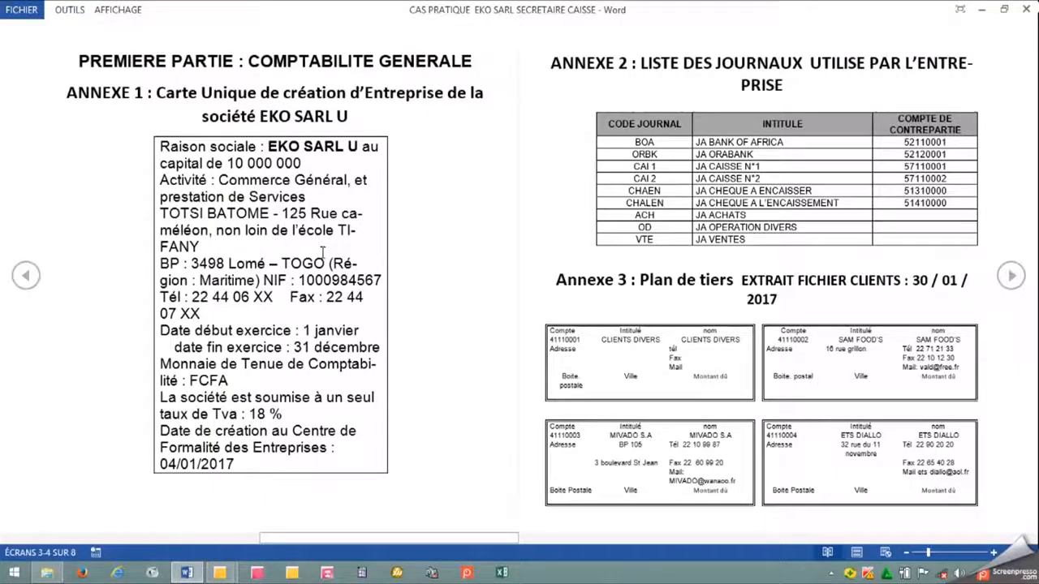
mouse_move(226, 574)
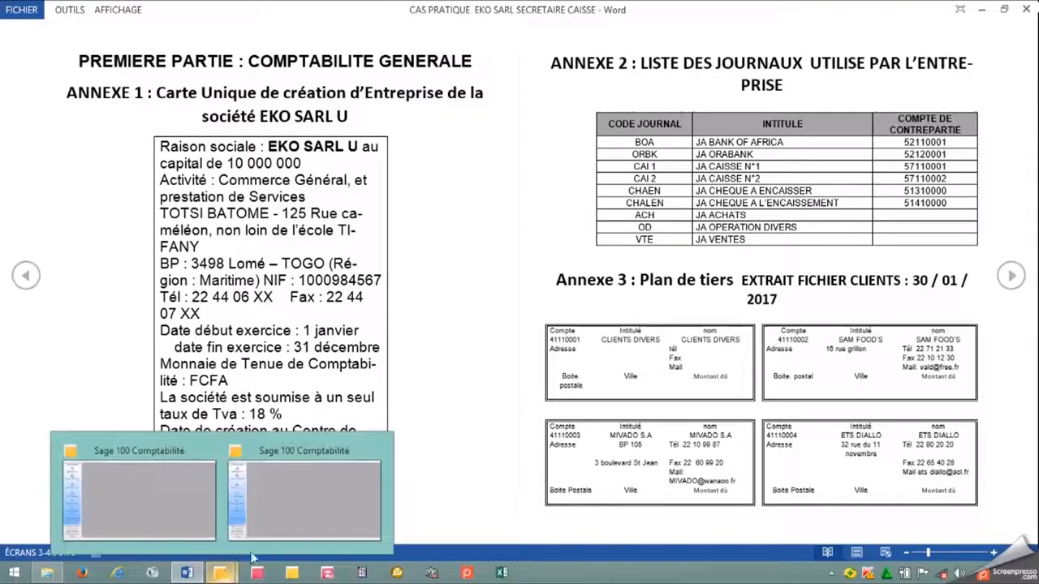
left_click(296, 520)
type("NON LOIN ")
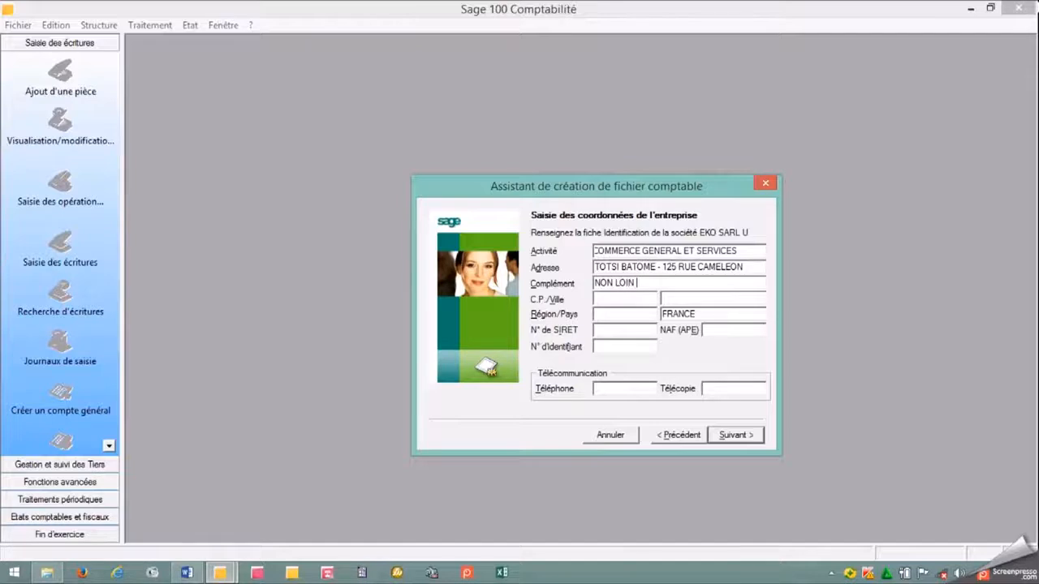
type("DE L'ECOLE TIFANY")
Enter the company's P.O. box from the Word document as the postal code in Sage.
left_click(619, 299)
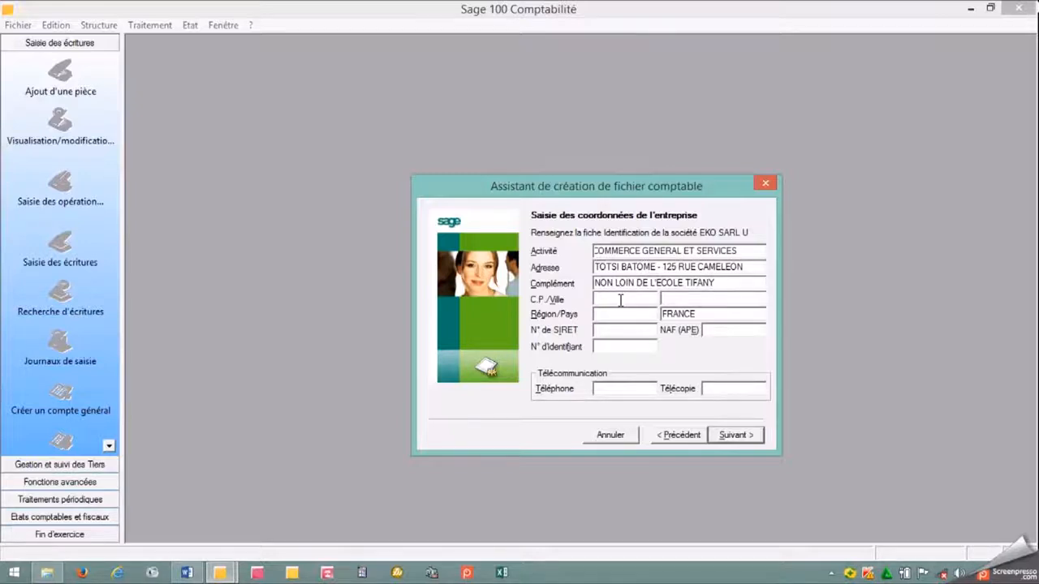
type("BP :")
left_click(186, 573)
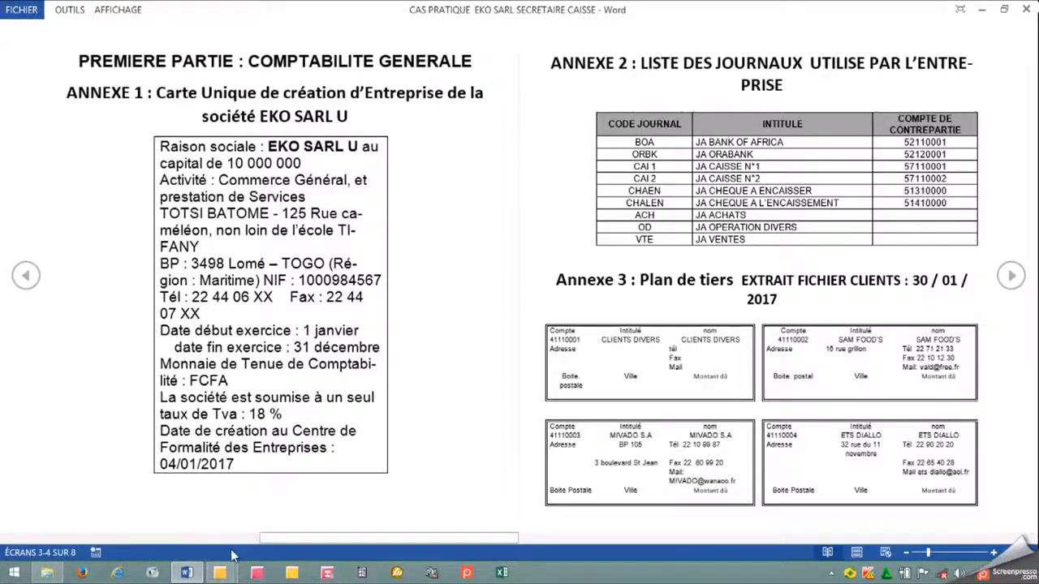
mouse_move(232, 574)
left_click(309, 503)
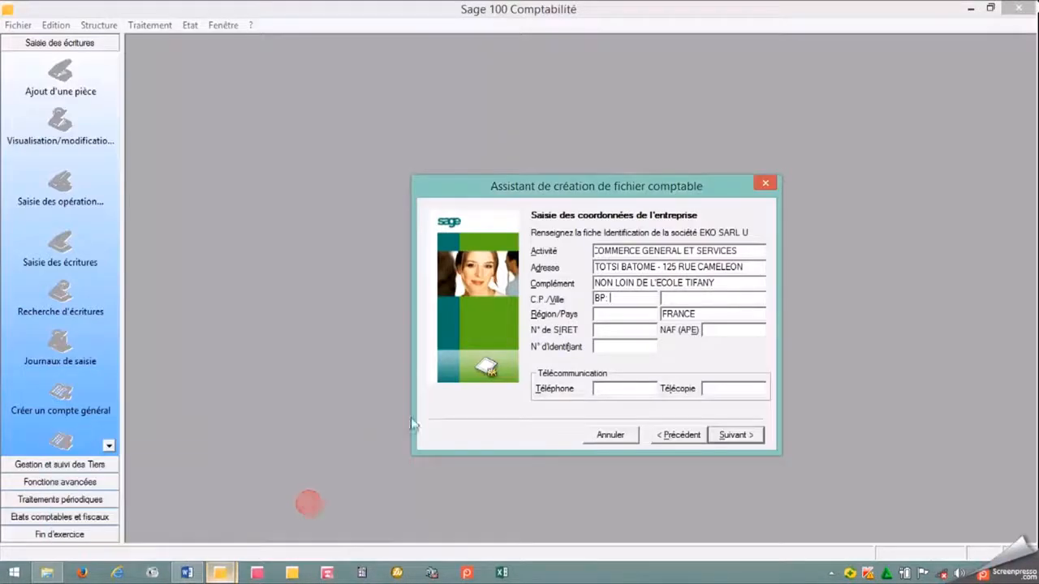
type("\"ç_")
key("BackSpace")
key("BackSpace")
type("3498")
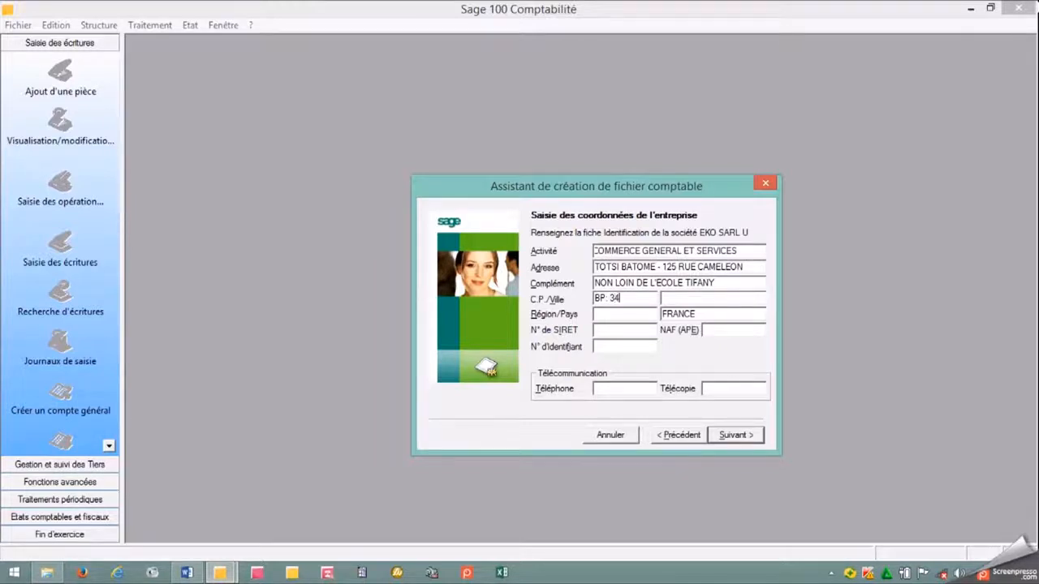
Set the company's city to LOME, its region to MARITIME and its country to TOGO.
left_click(676, 297)
type("LOME")
left_click(629, 318)
type("MARITIME")
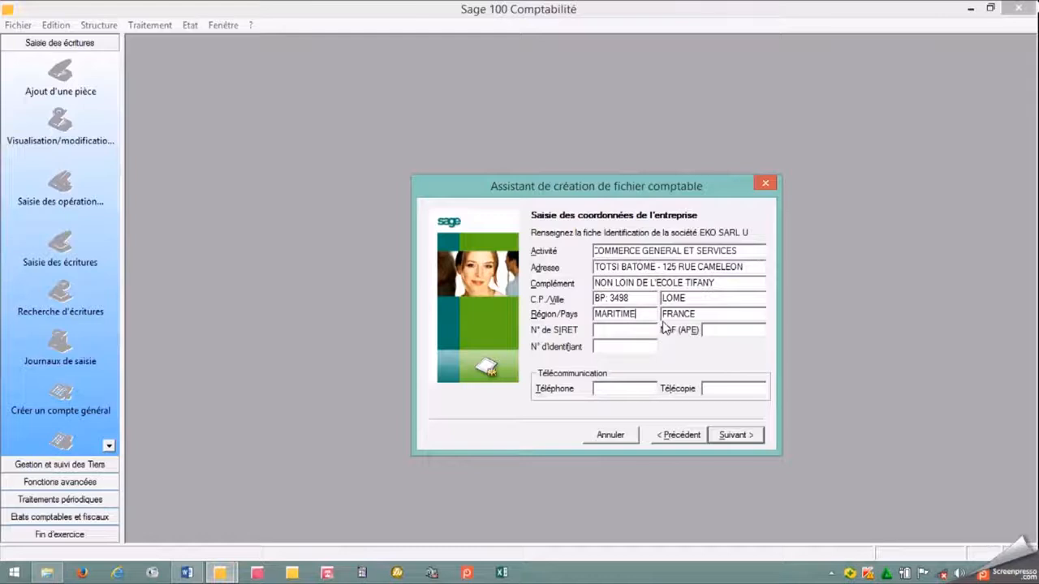
key("Tab")
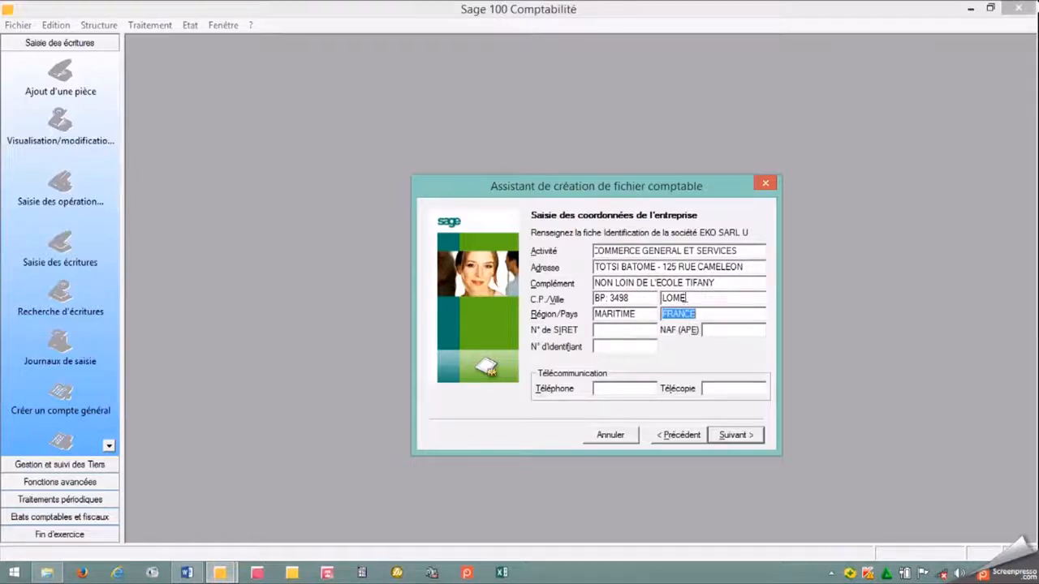
type("TOGO")
Fill in the company's registration number as the N° de SIRET, leaving the NAF (APE) code empty.
left_click(621, 331)
type("TG-")
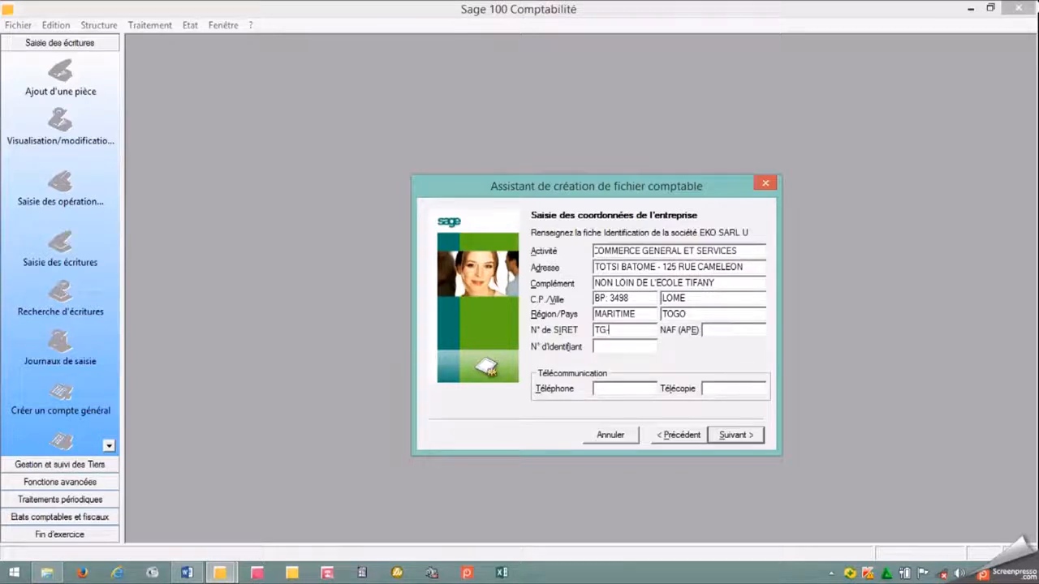
type("2345-2017")
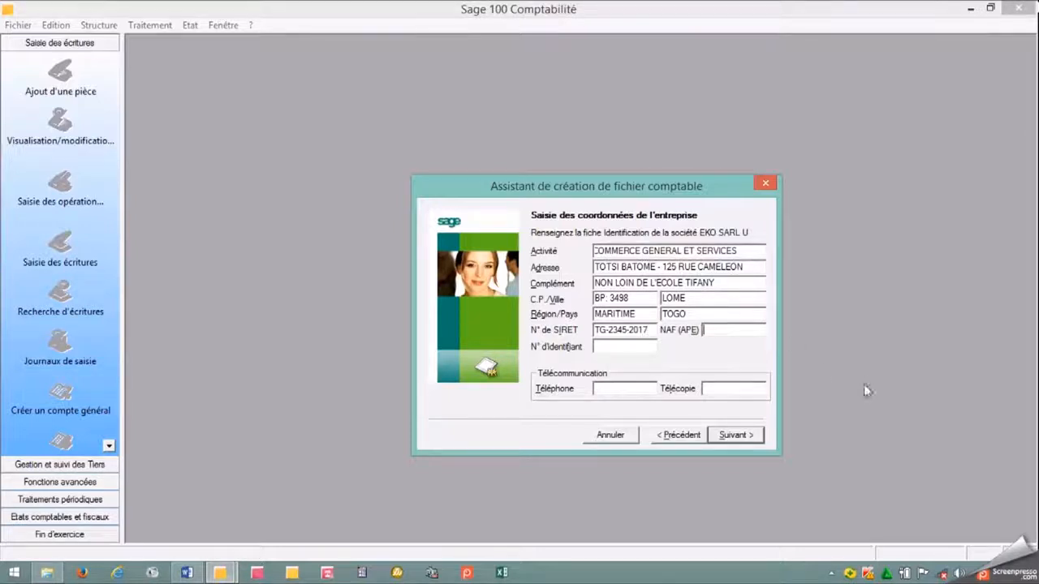
left_click(703, 330)
Copy the company's NIF from the Word document into the N° d'identifiant field in Sage.
left_click(604, 348)
left_click(187, 573)
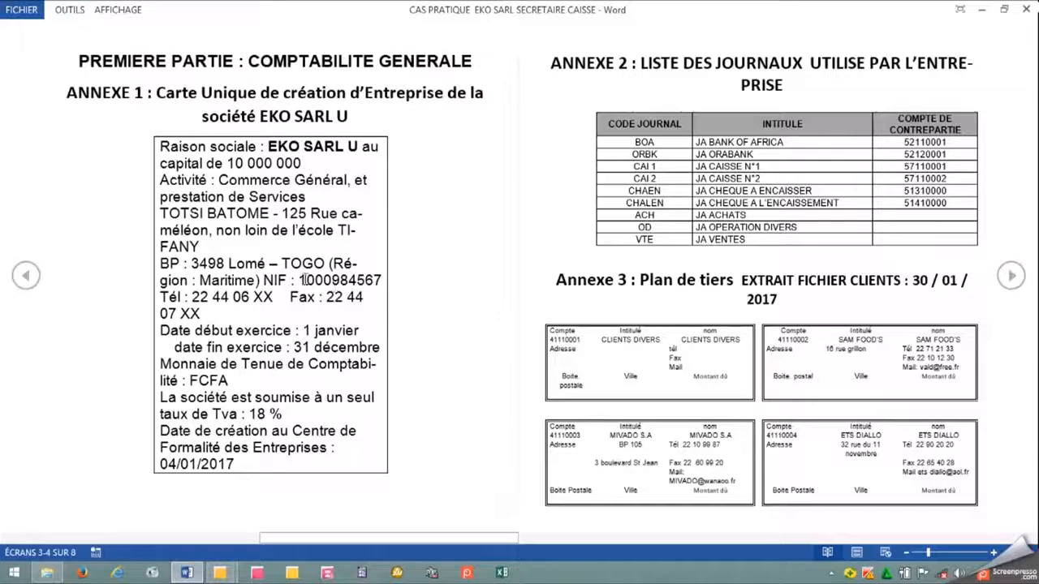
left_click_drag(297, 280, 380, 282)
key("ctrl+c")
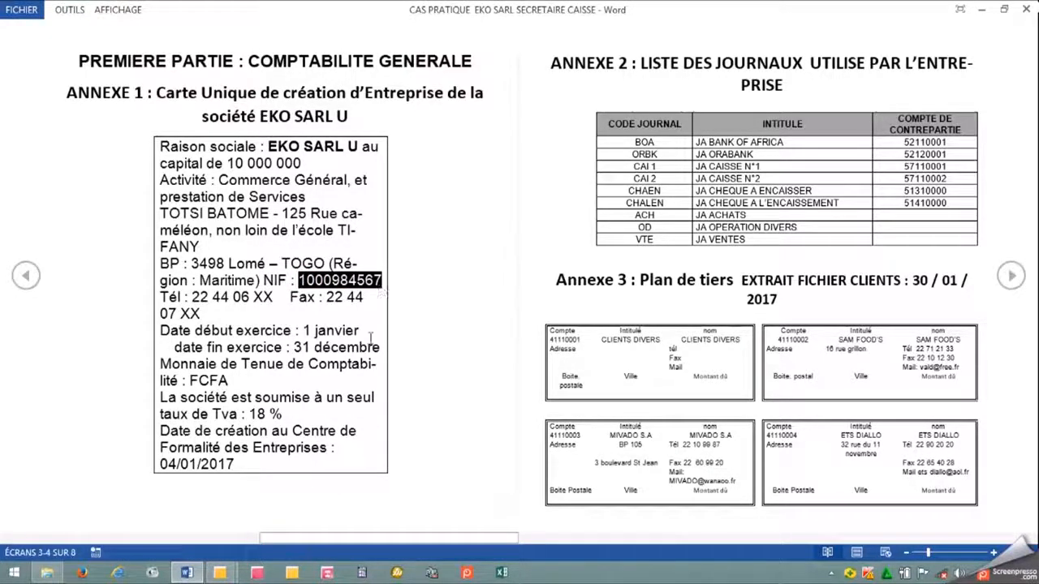
mouse_move(228, 574)
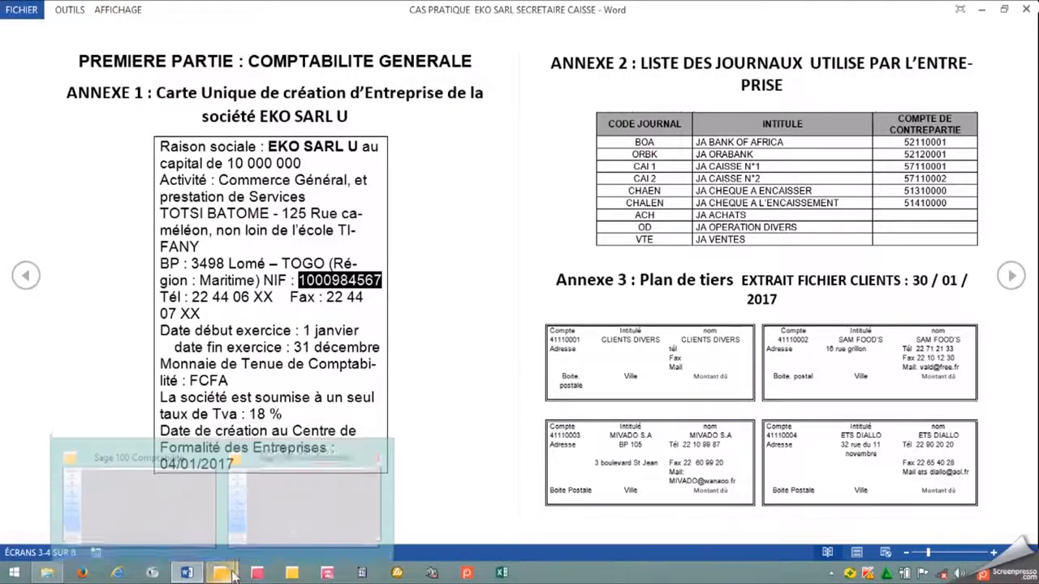
left_click(291, 517)
key("ctrl+v")
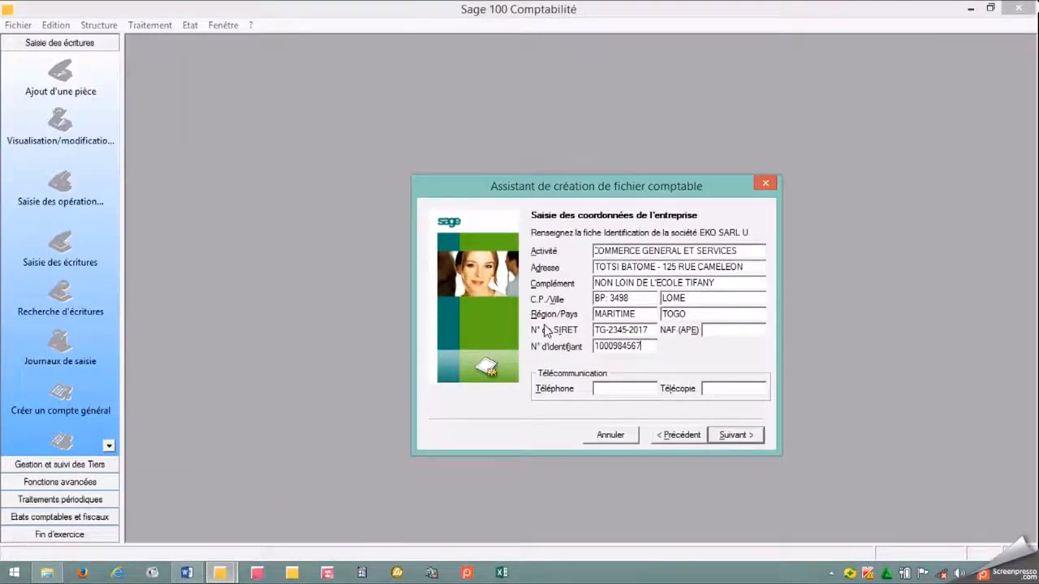
Copy the company's telephone number from the Word document into the Téléphone field in Sage.
left_click(606, 390)
left_click(187, 573)
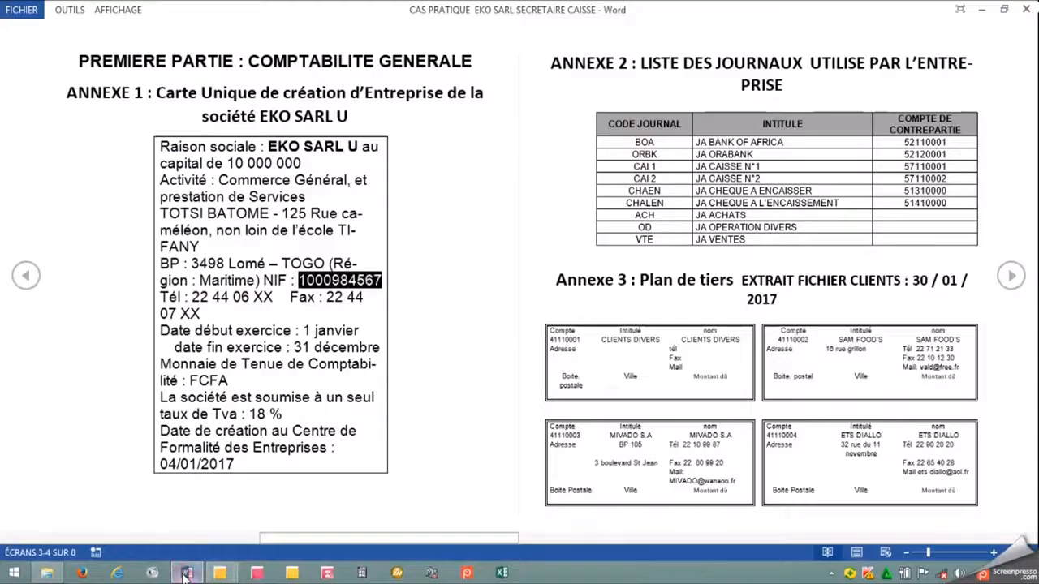
left_click(270, 300)
left_click_drag(271, 300, 195, 310)
key("ctrl+c")
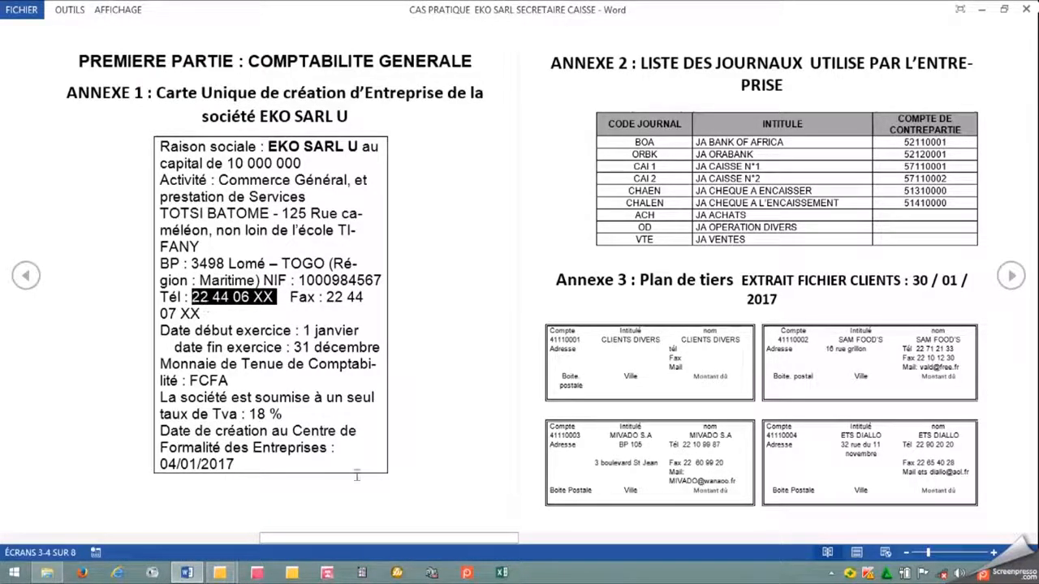
mouse_move(225, 574)
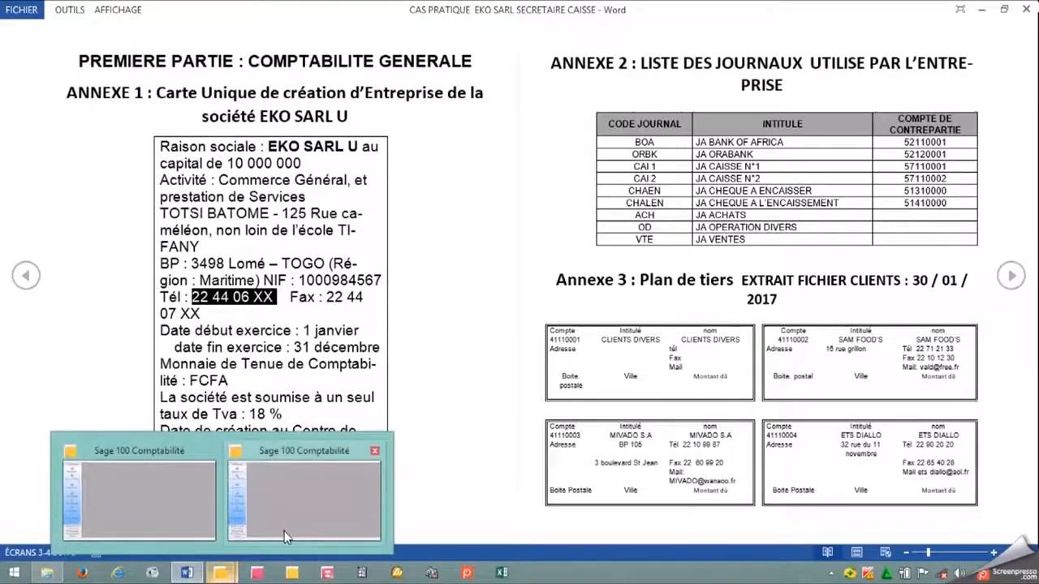
left_click(284, 531)
key("ctrl+v")
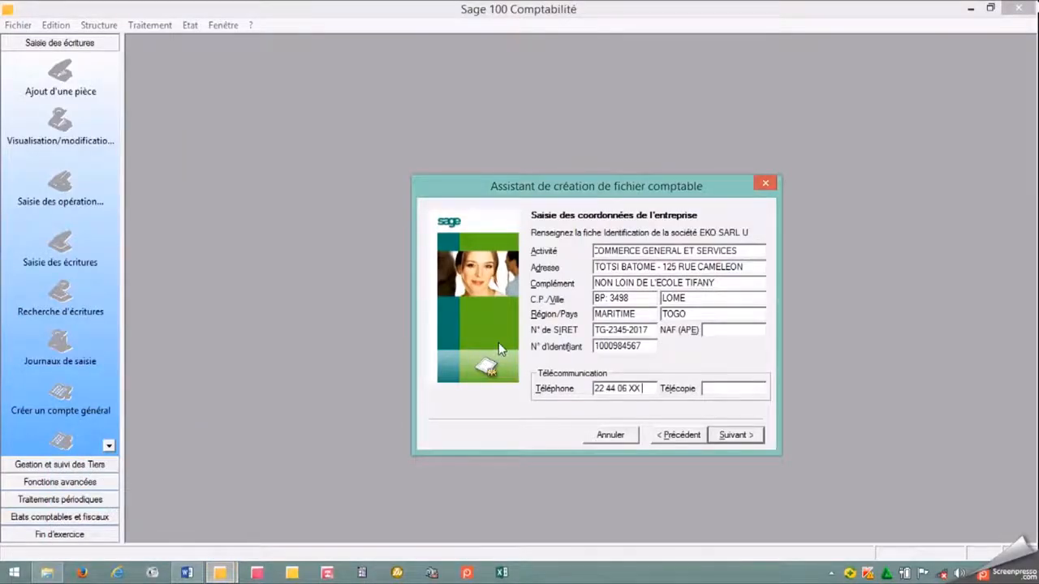
Copy the company's fax number from the Word document into the Télécopie field in Sage and continue to the fiscal year settings.
left_click(706, 388)
left_click(187, 572)
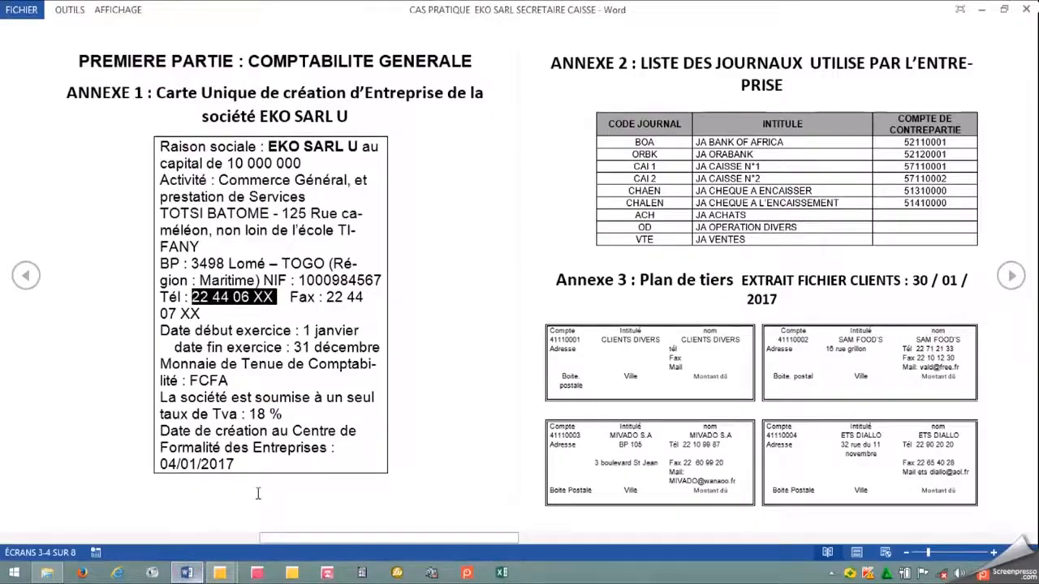
left_click(273, 318)
left_click_drag(289, 297, 200, 314)
left_click_drag(293, 297, 325, 300)
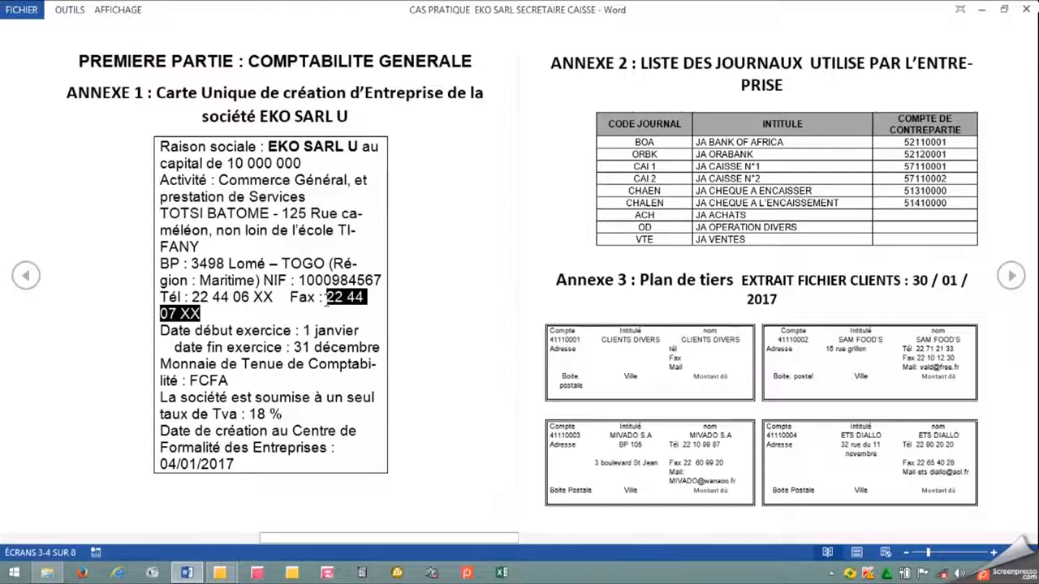
mouse_move(220, 573)
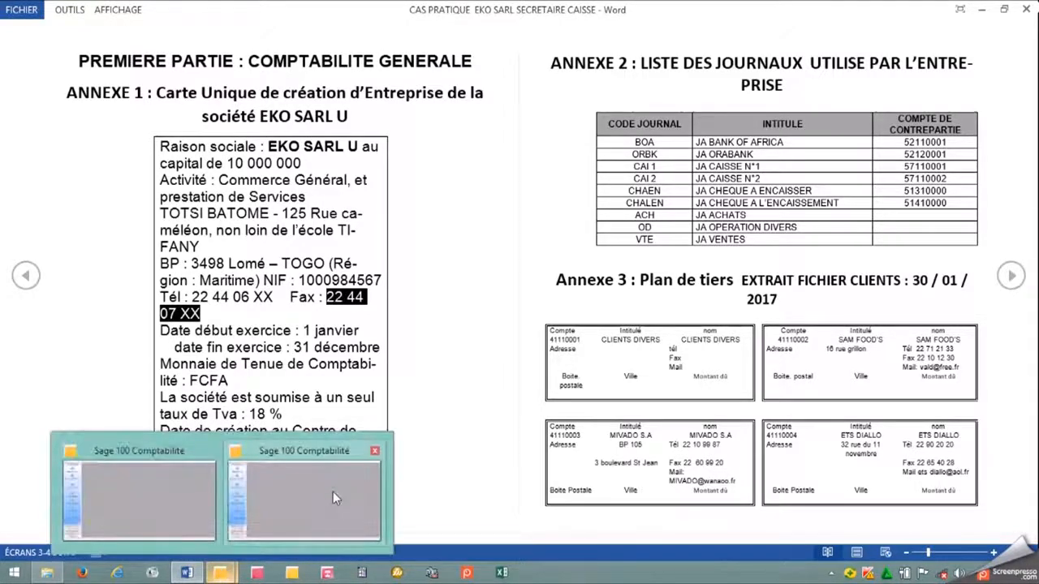
left_click(333, 492)
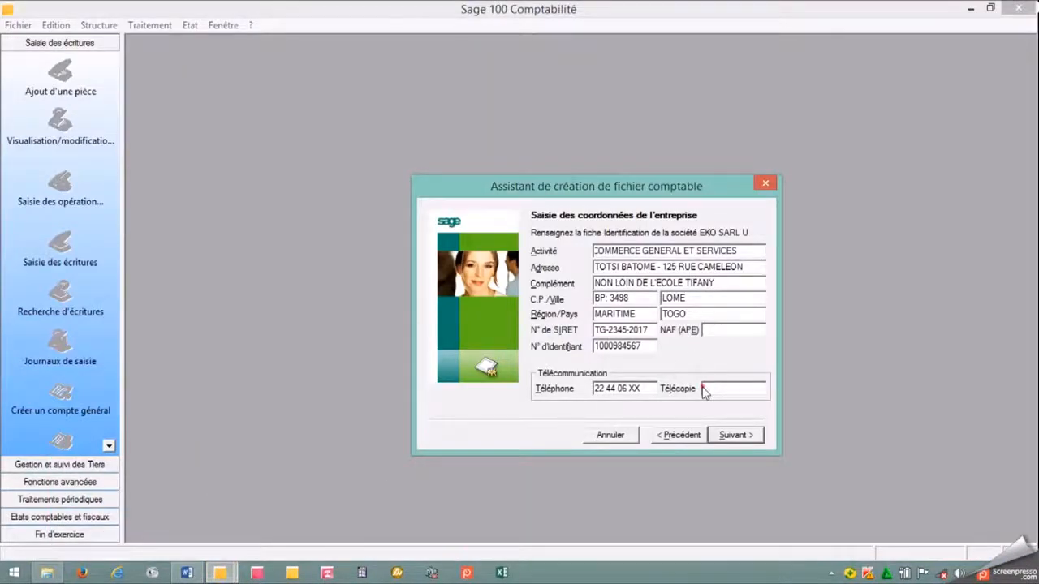
type("22 44 07 XX")
left_click(725, 435)
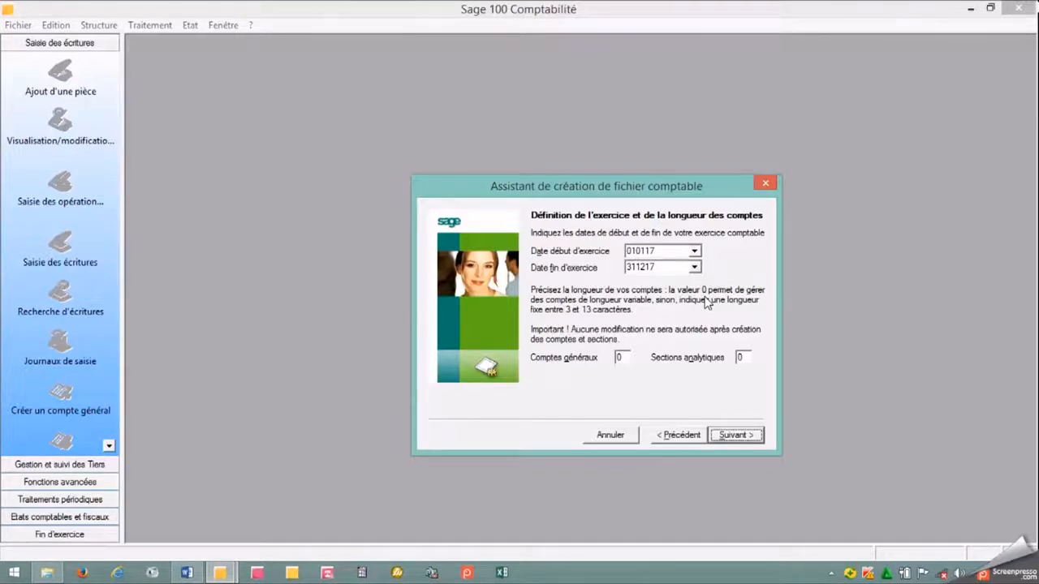
Explore the year and month choices in the calendar of the Date début d'exercice without picking another date.
left_click(695, 252)
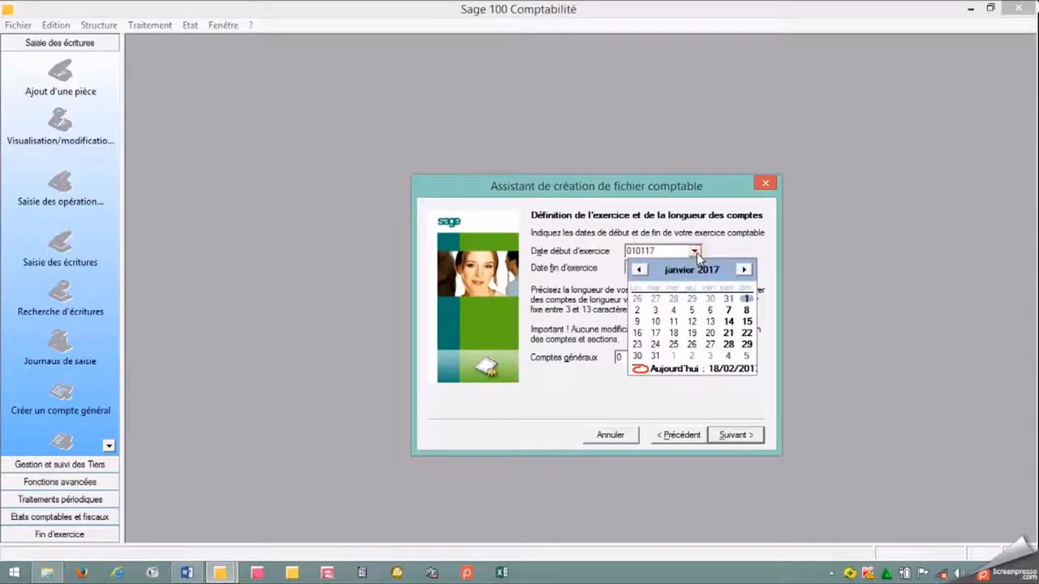
left_click(710, 270)
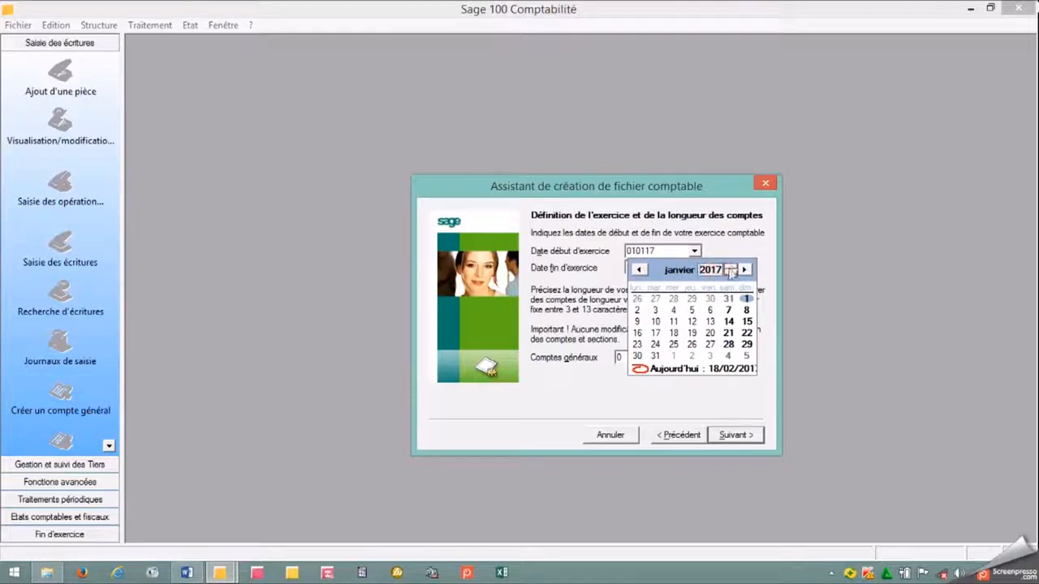
left_click(733, 274)
left_click(733, 274)
left_click(731, 267)
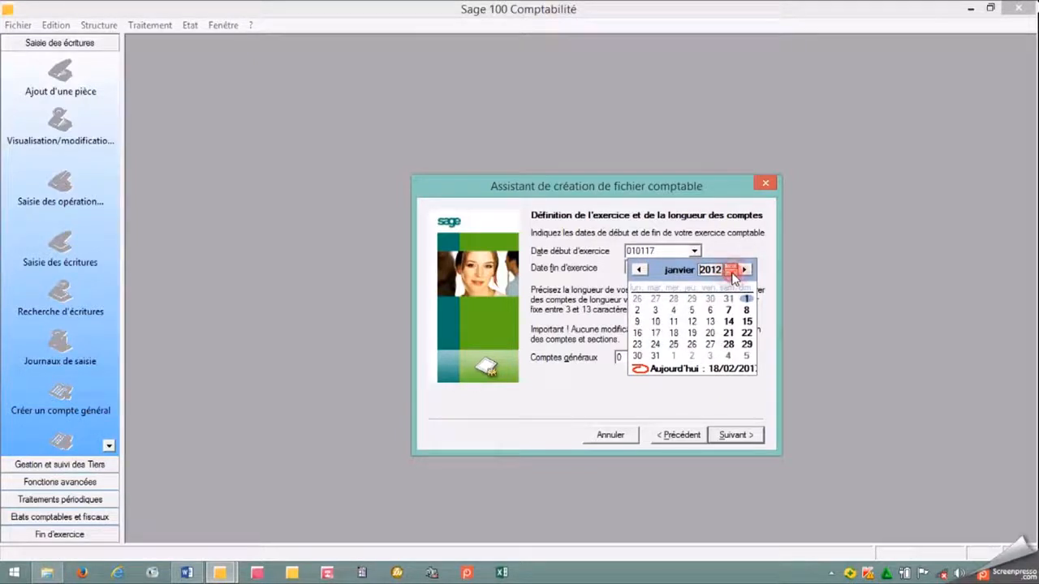
left_click(732, 268)
left_click(731, 266)
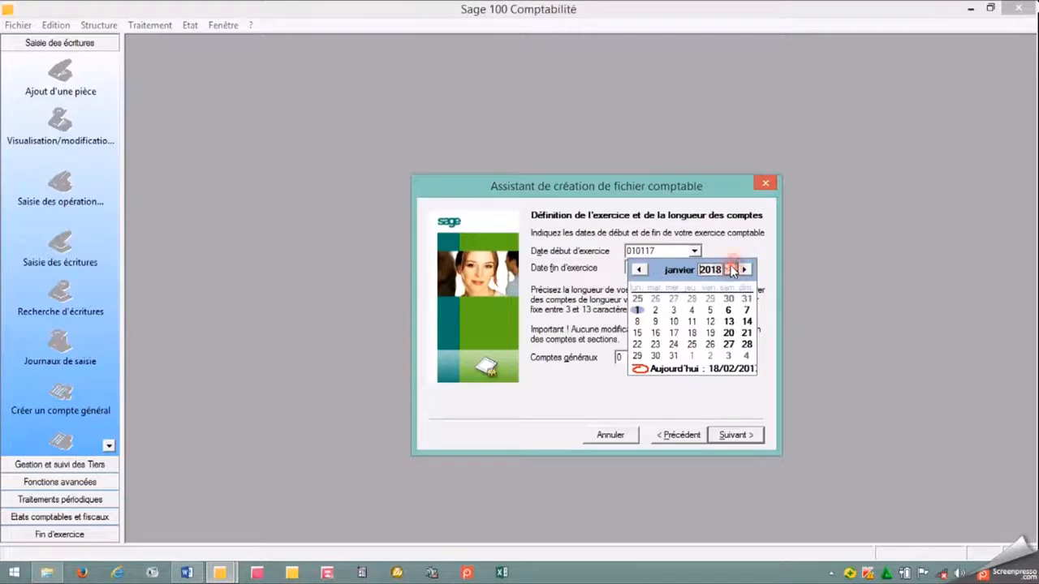
left_click(731, 274)
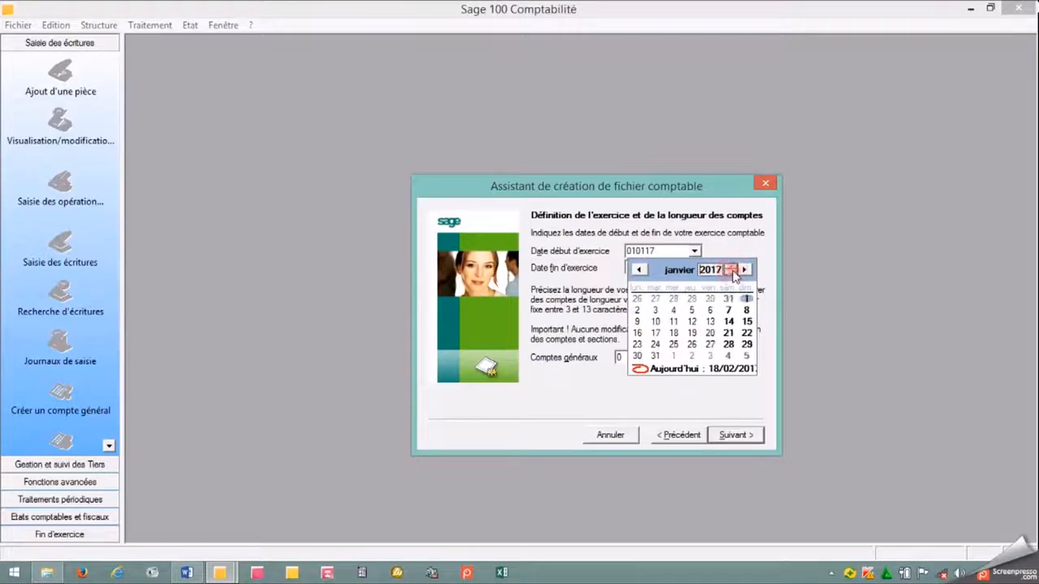
left_click(682, 271)
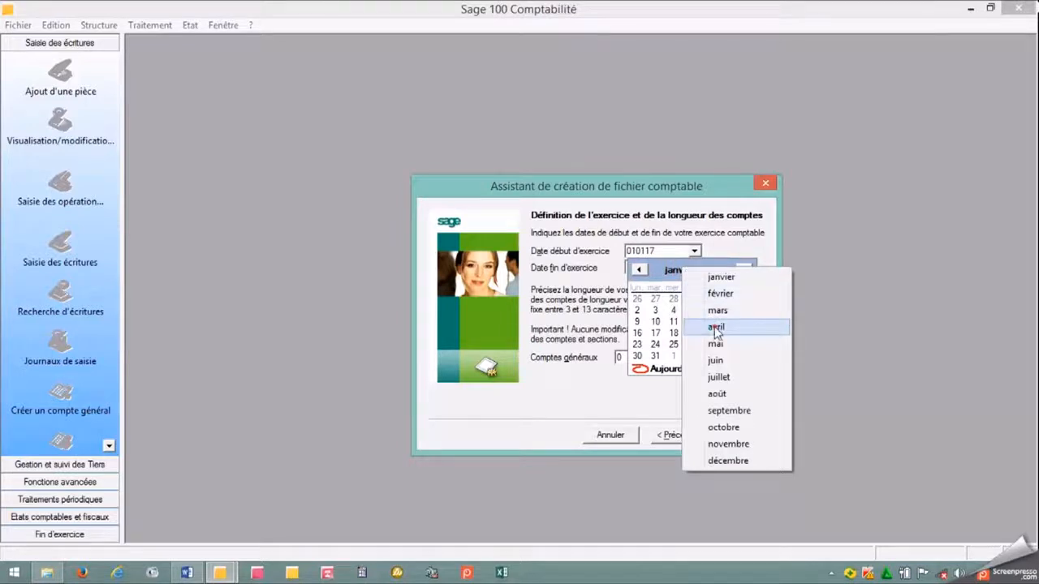
left_click(715, 328)
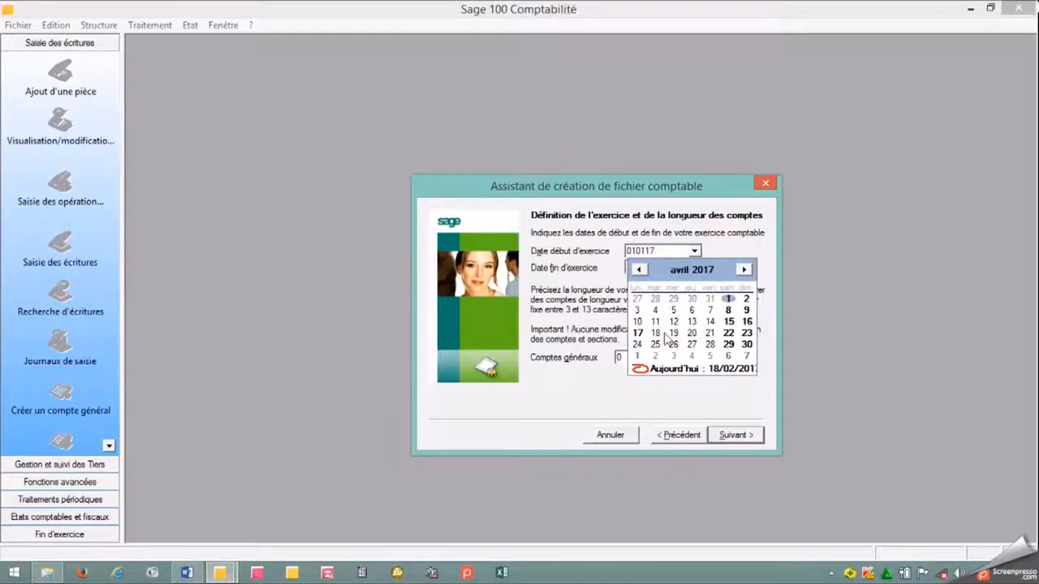
left_click(680, 271)
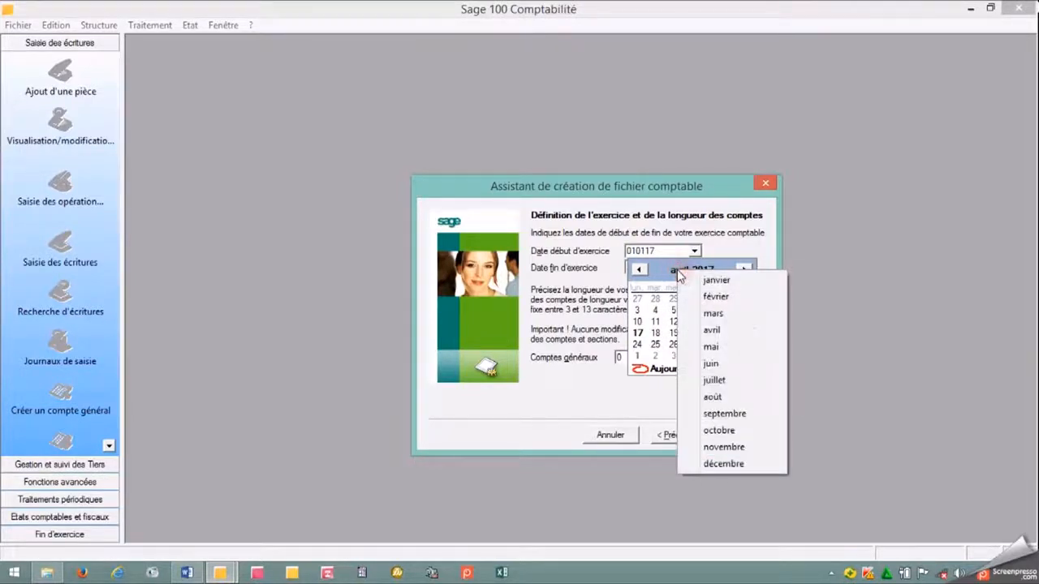
left_click(700, 280)
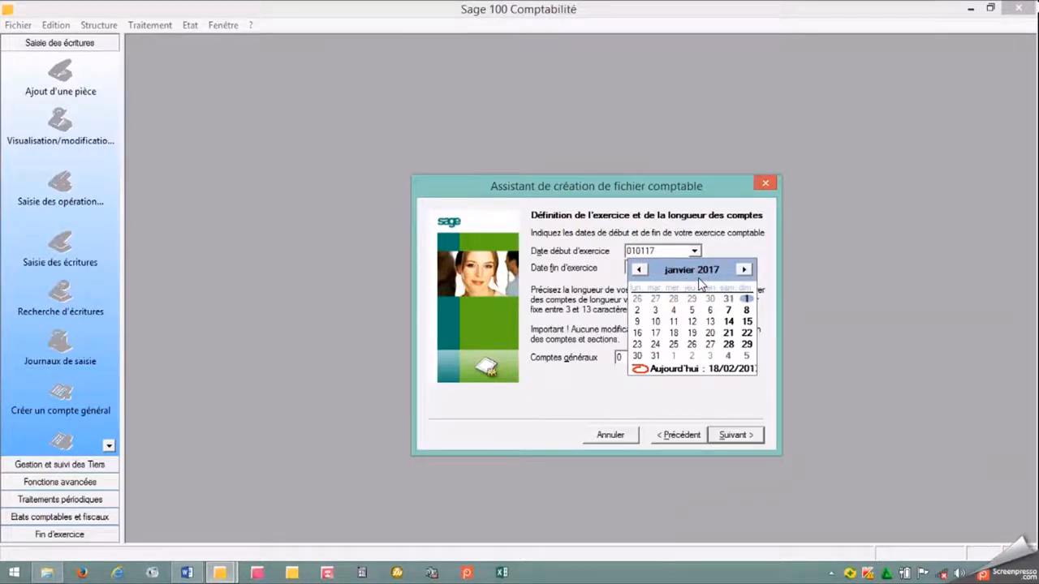
left_click(746, 268)
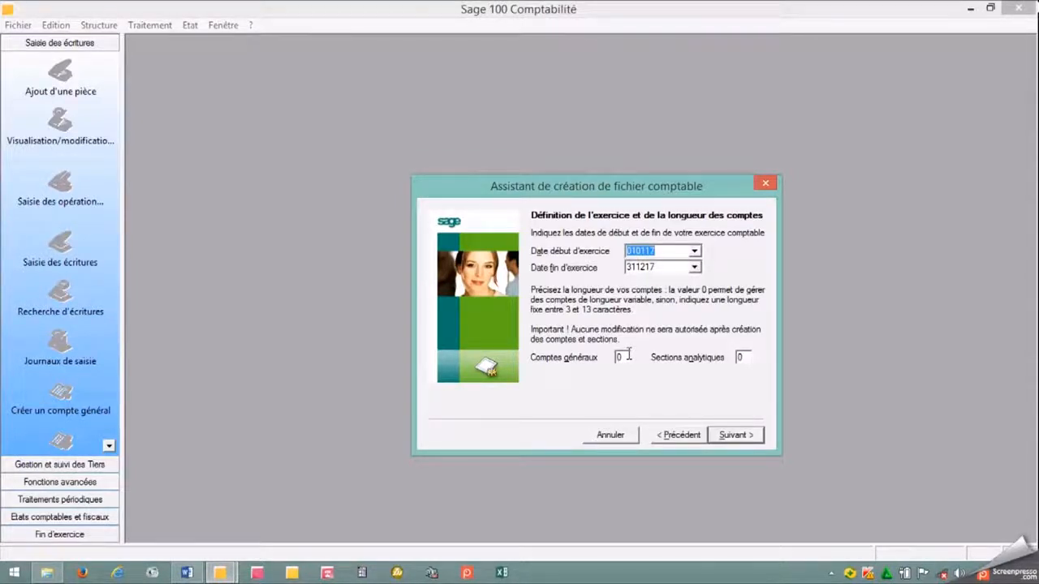
Set the account length to 8 for Comptes généraux and 6 for Sections analytiques, and continue to the currency settings.
double_click(628, 355)
key("BackSpace")
type("8")
left_click(747, 357)
key("BackSpace")
type("6")
left_click(735, 436)
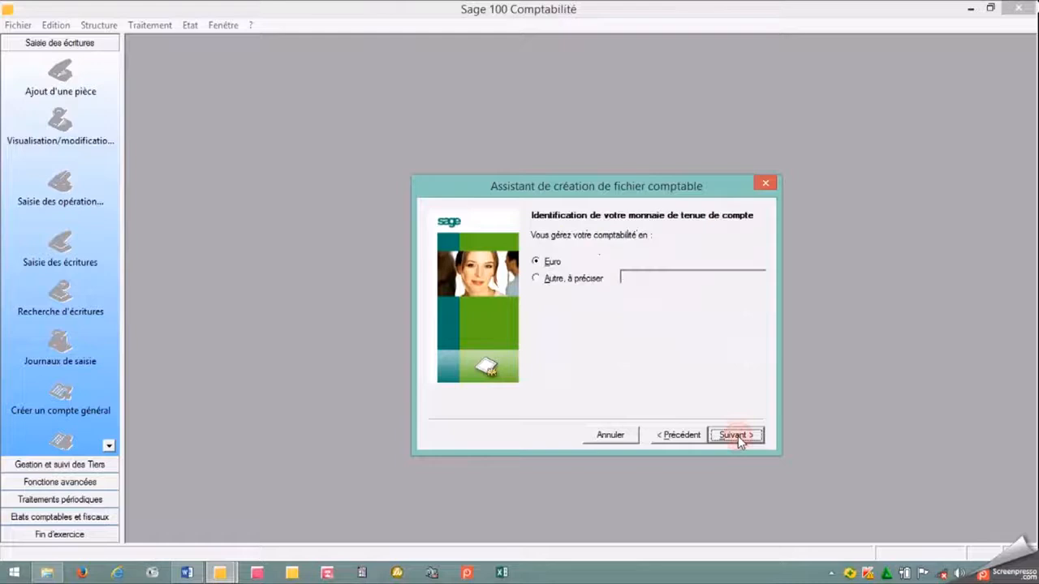
Choose a currency other than the euro for the accounts, name it F CFA and continue.
left_click(537, 279)
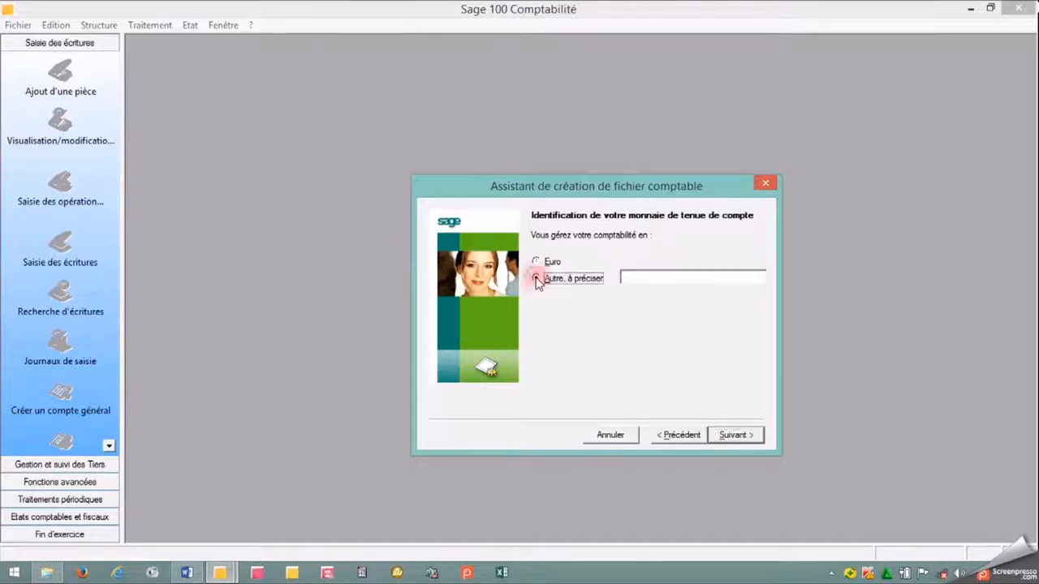
left_click(637, 277)
type("F")
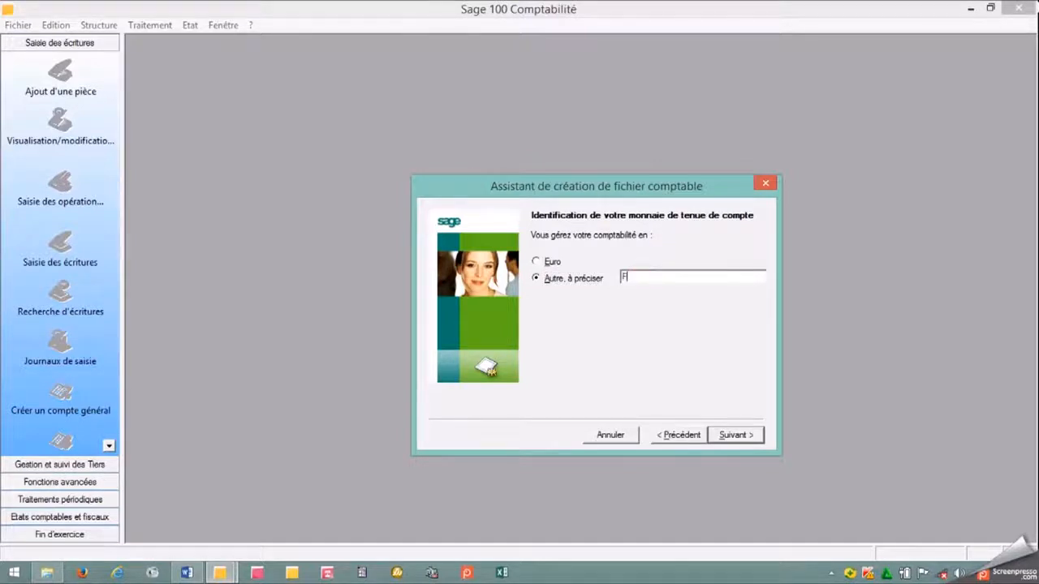
type(" CFA")
left_click(732, 434)
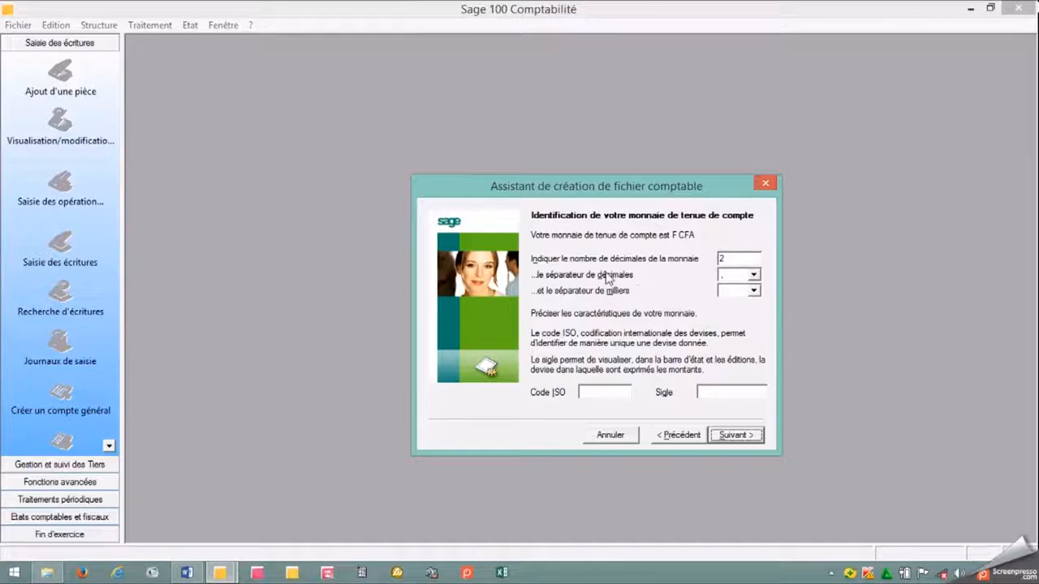
Set the currency's number of decimals to 0 and select the blank thousands separator.
left_click(729, 260)
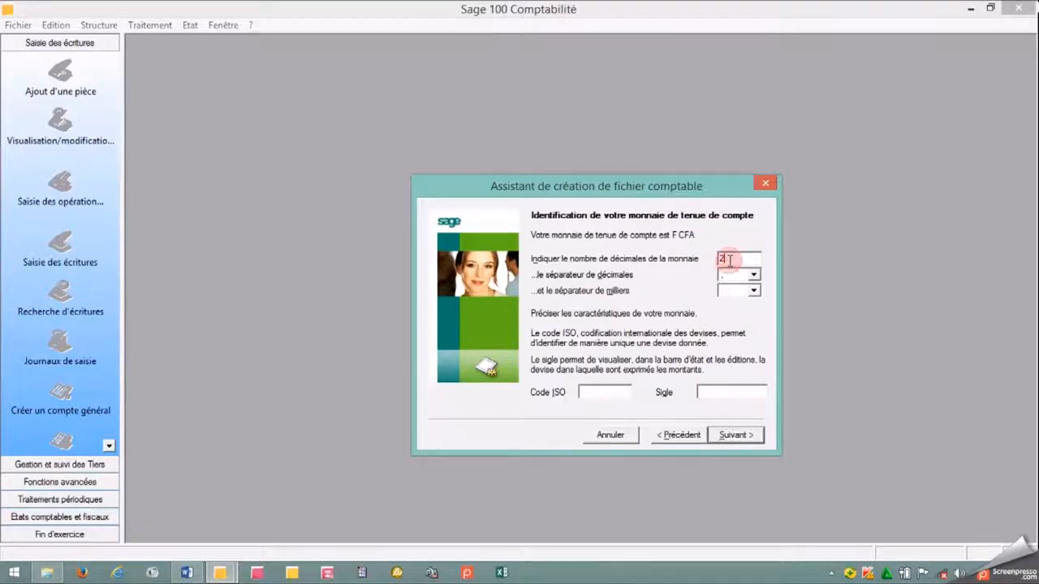
key("BackSpace")
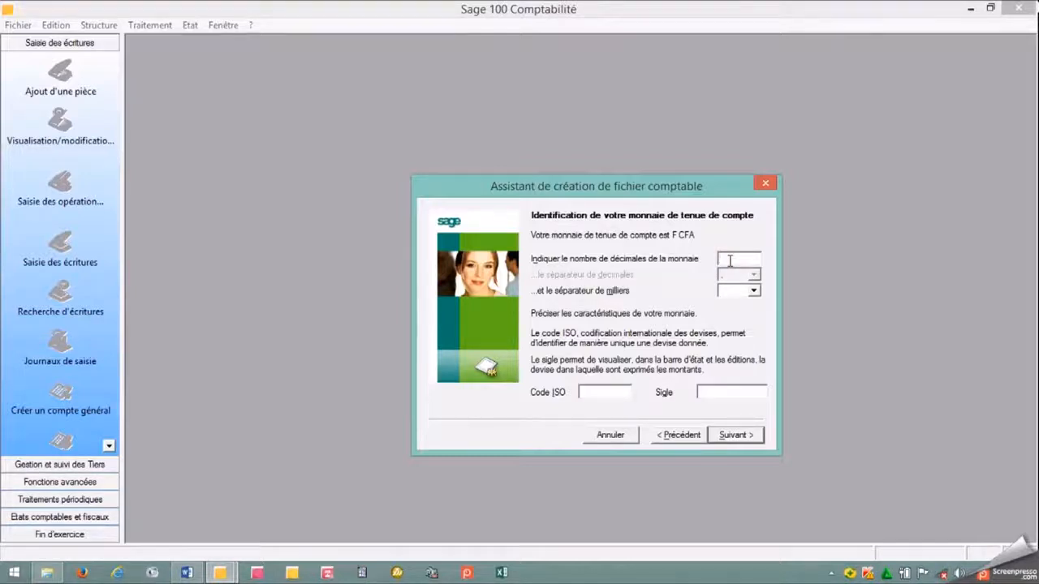
type("0")
left_click(753, 291)
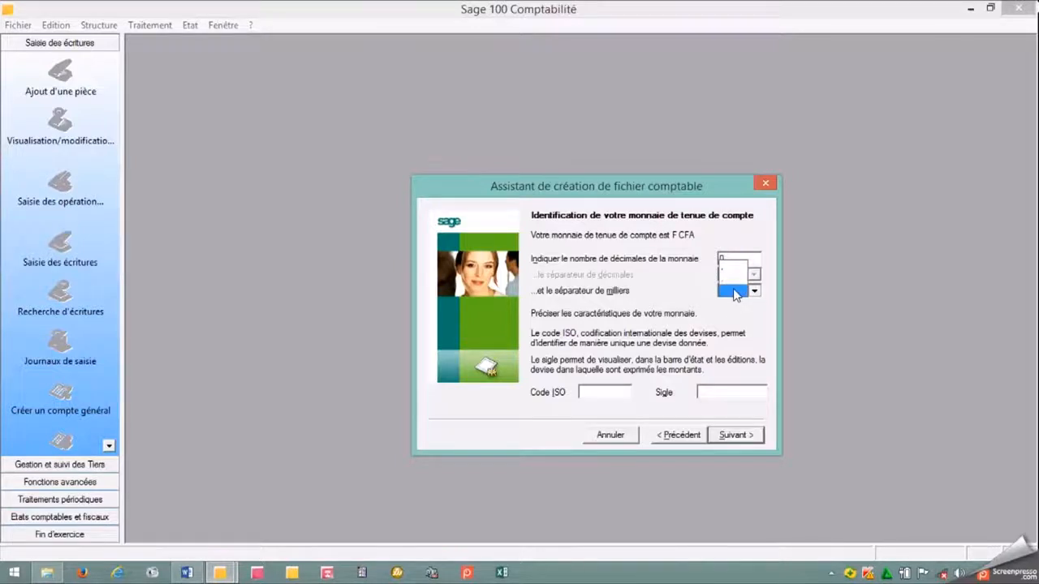
left_click(734, 293)
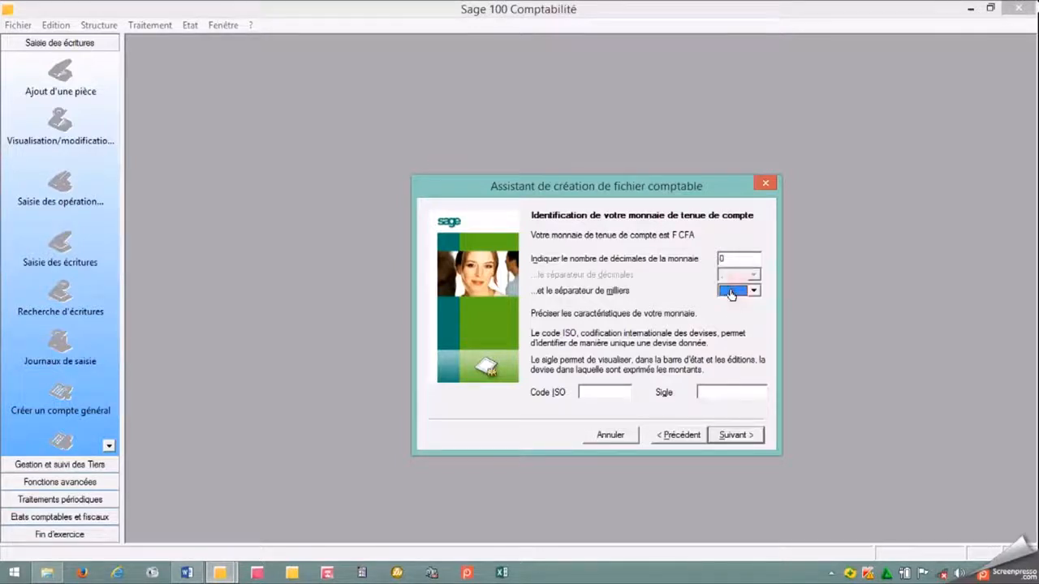
Set the currency's Code ISO to XOF and its Sigle to F CFA, and continue to the Reprise des éléments comptables page.
left_click(593, 397)
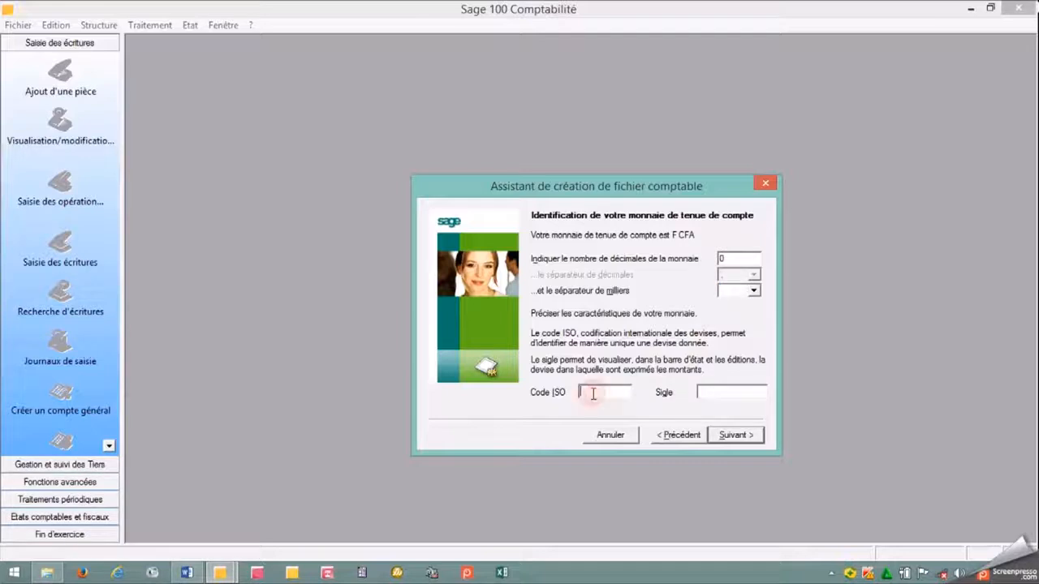
type("XOF")
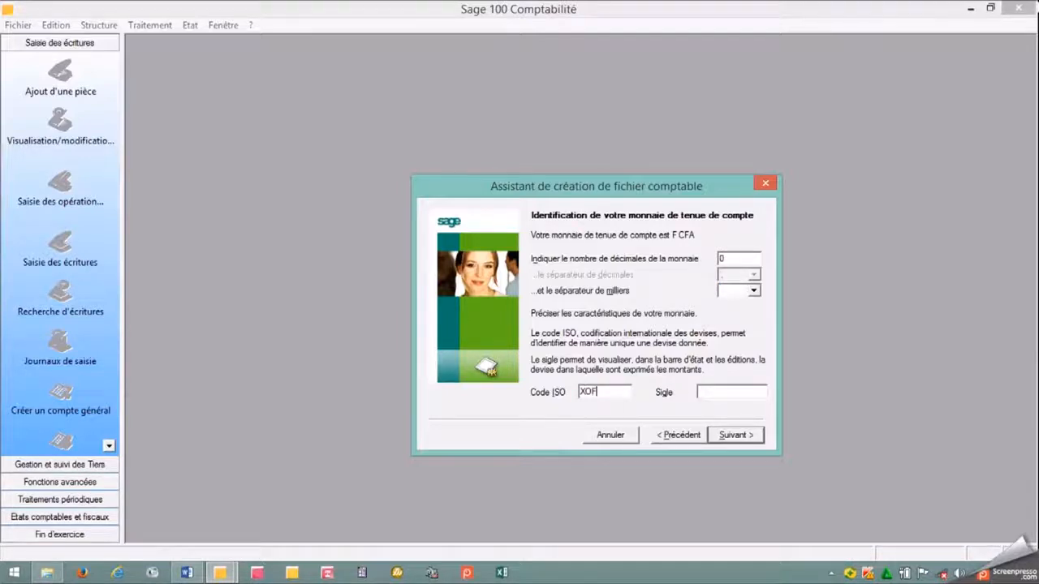
left_click(710, 393)
type("F CFA")
left_click(746, 437)
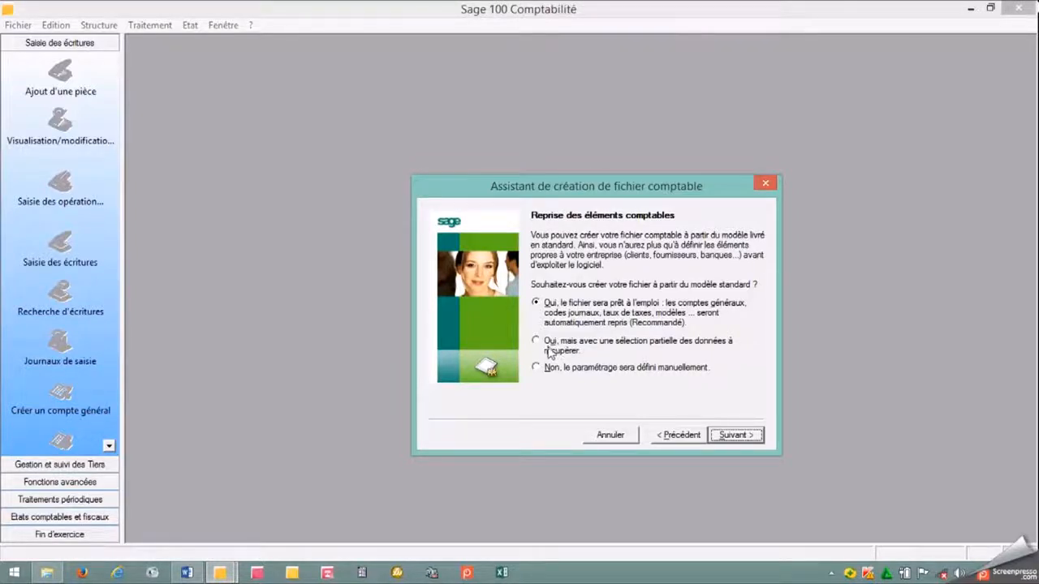
Choose to define the accounting file's settings manually instead of using the standard model, and continue to the Création du fichier comptable page.
left_click(536, 342)
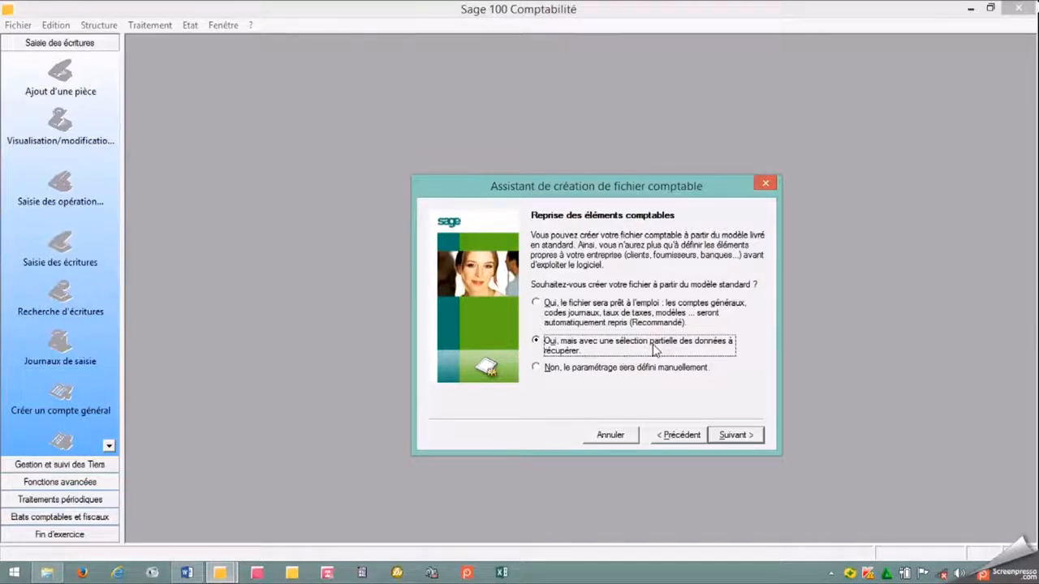
left_click(536, 368)
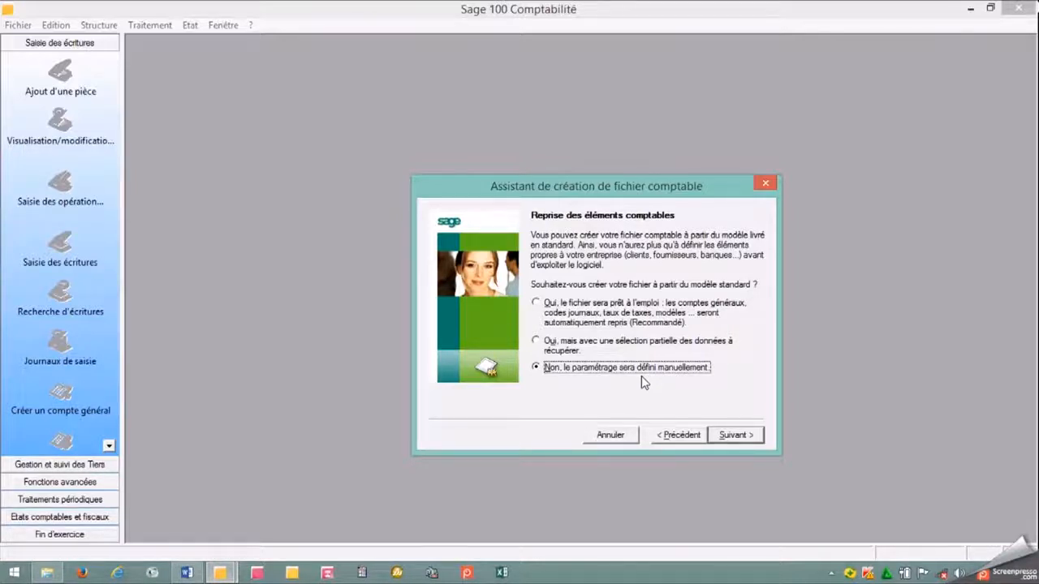
left_click(730, 438)
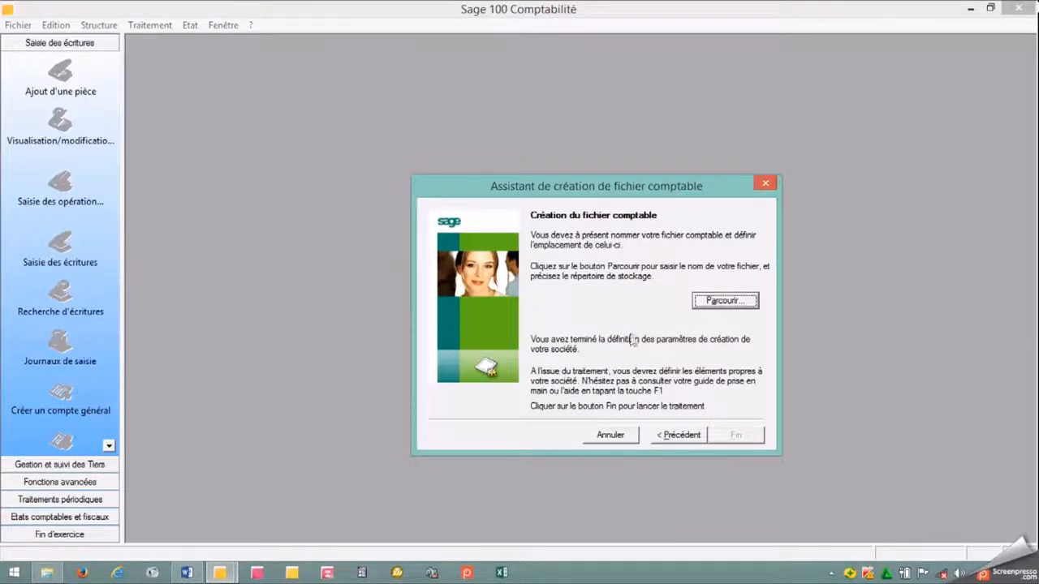
Browse for the new accounting file's location and enter EKO SARL as its file name.
left_click(718, 302)
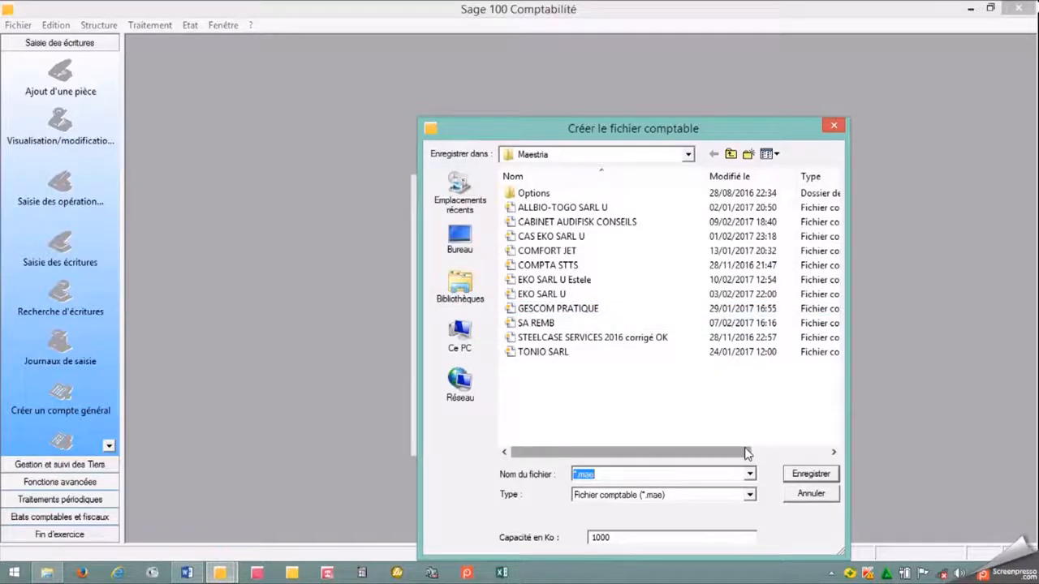
type("EKO")
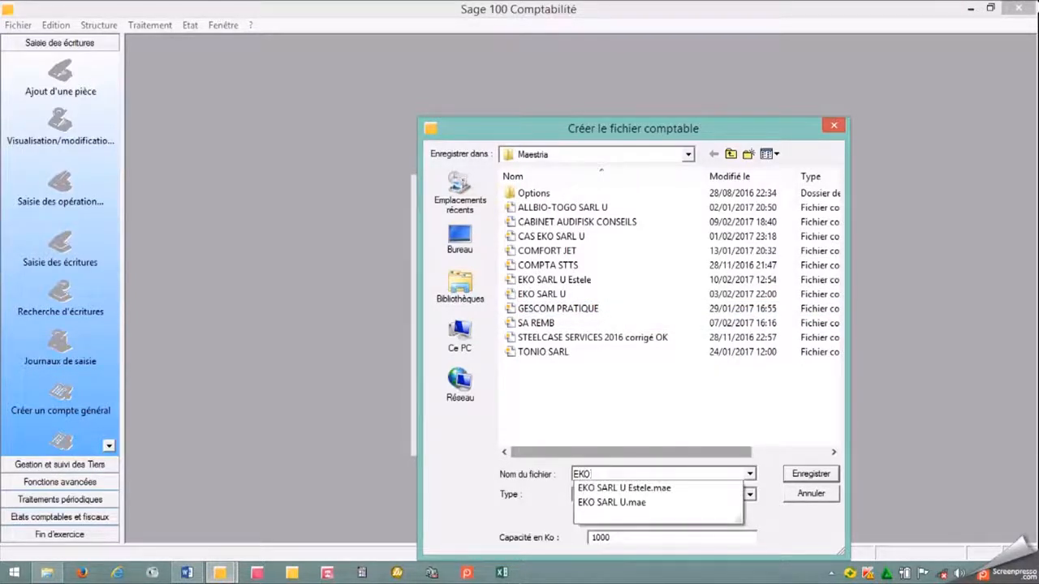
type("SARL")
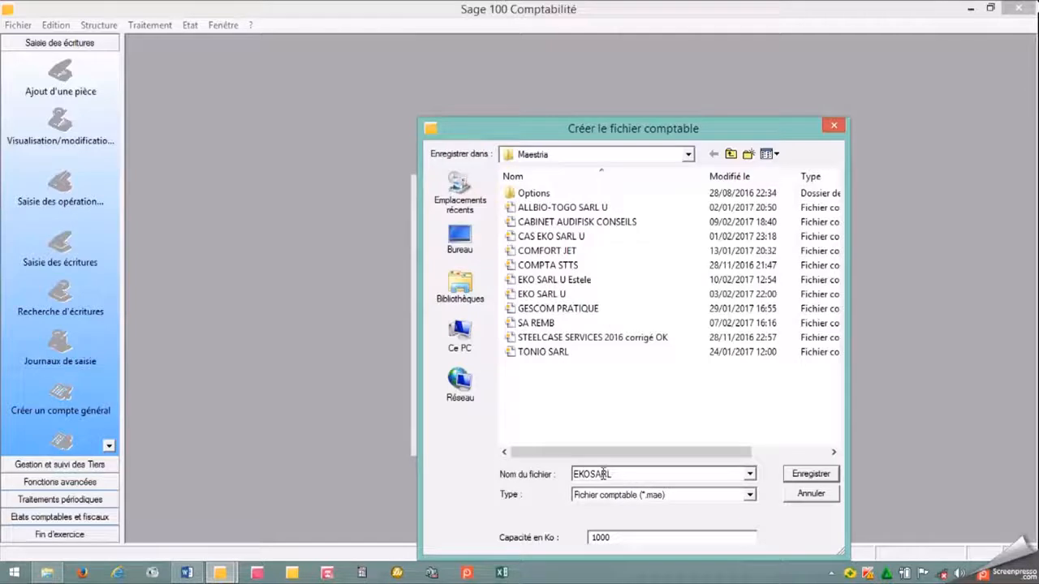
left_click(592, 474)
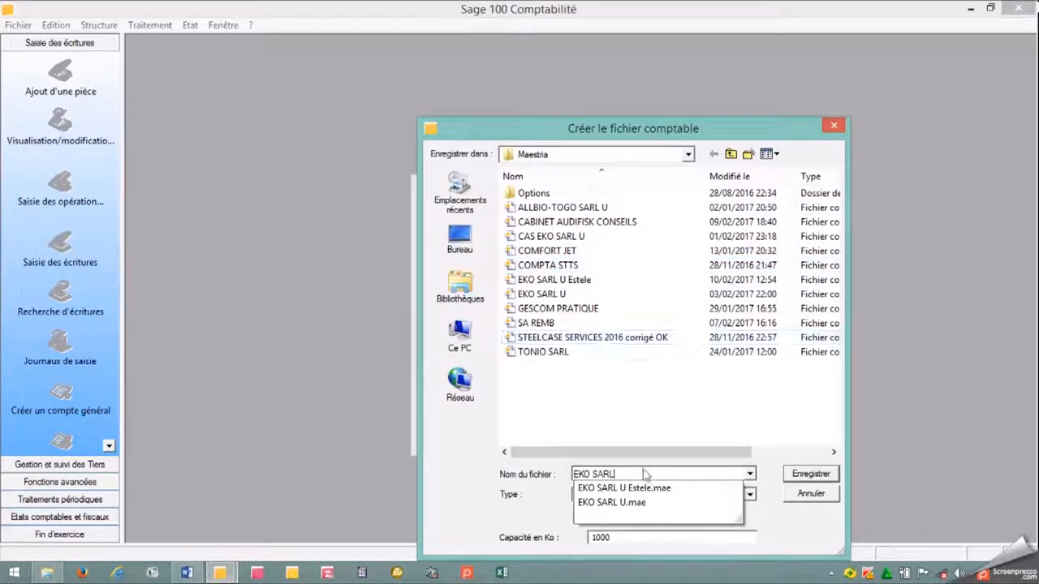
Save the accounting file in the Maestria folder under Program Files (x86) on drive C and finish the creation wizard.
left_click(688, 155)
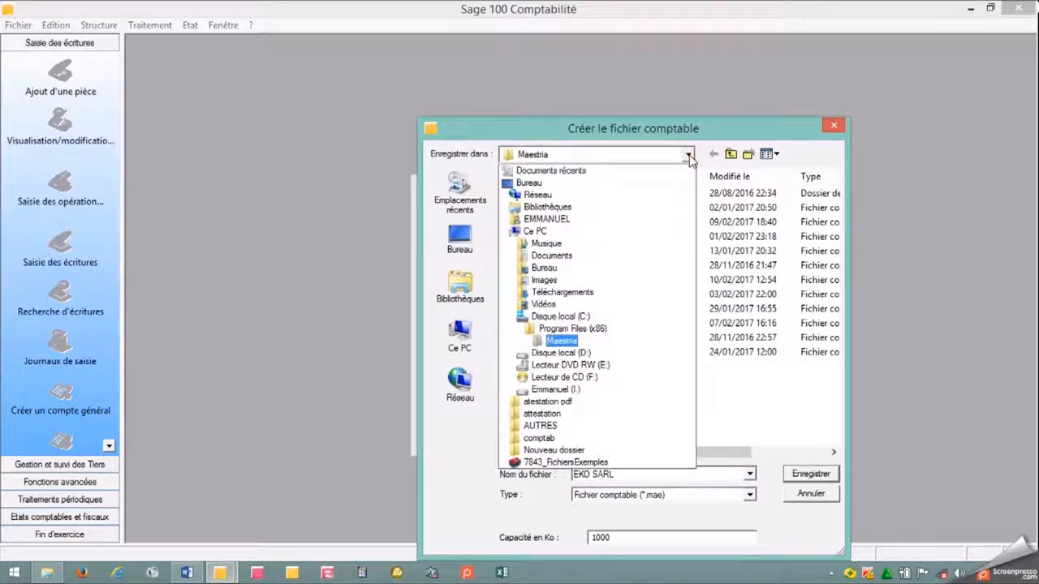
left_click(576, 330)
scroll(578, 338, "down", 1)
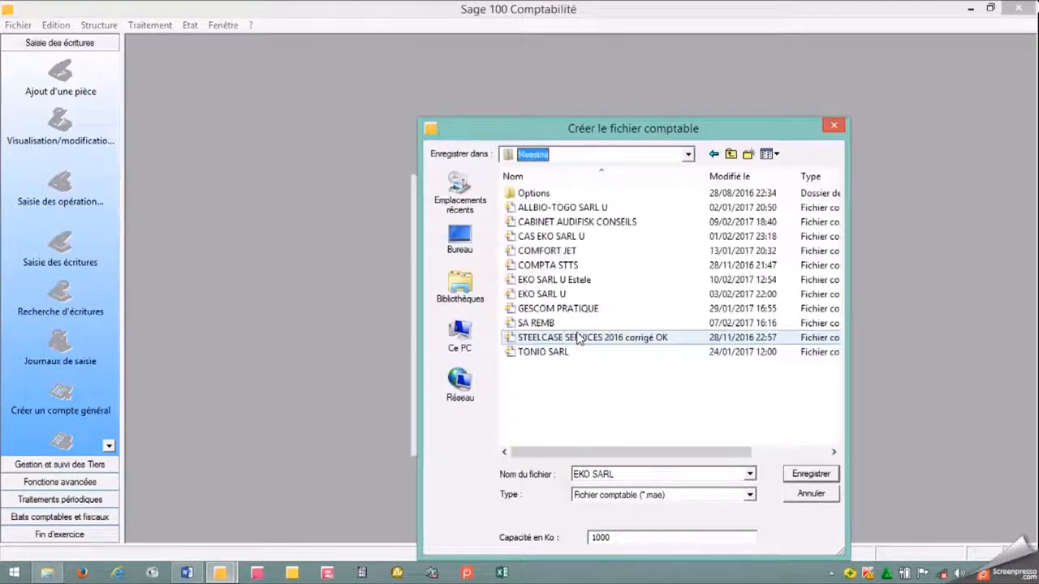
left_click(688, 155)
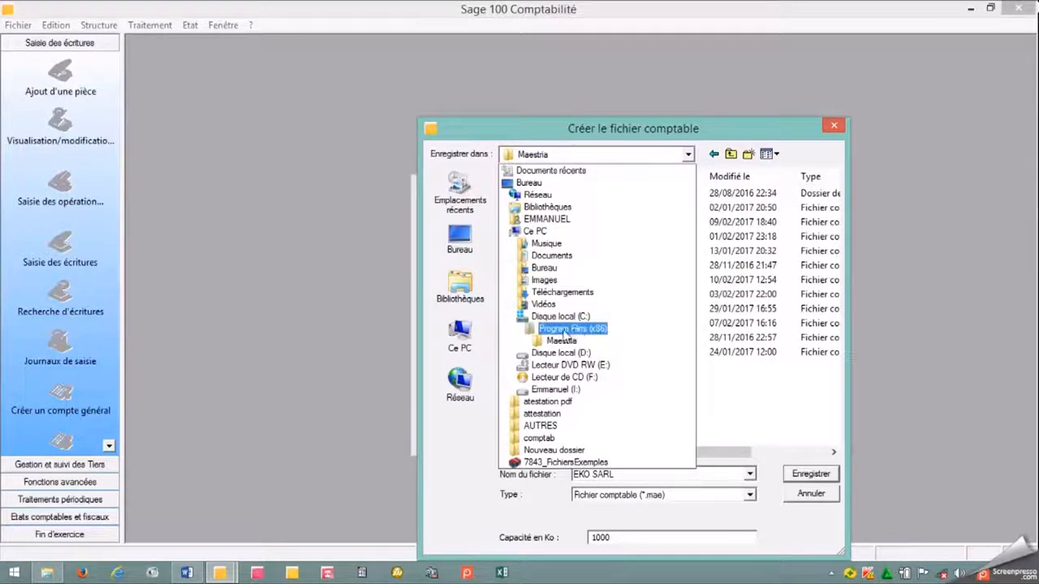
left_click(561, 323)
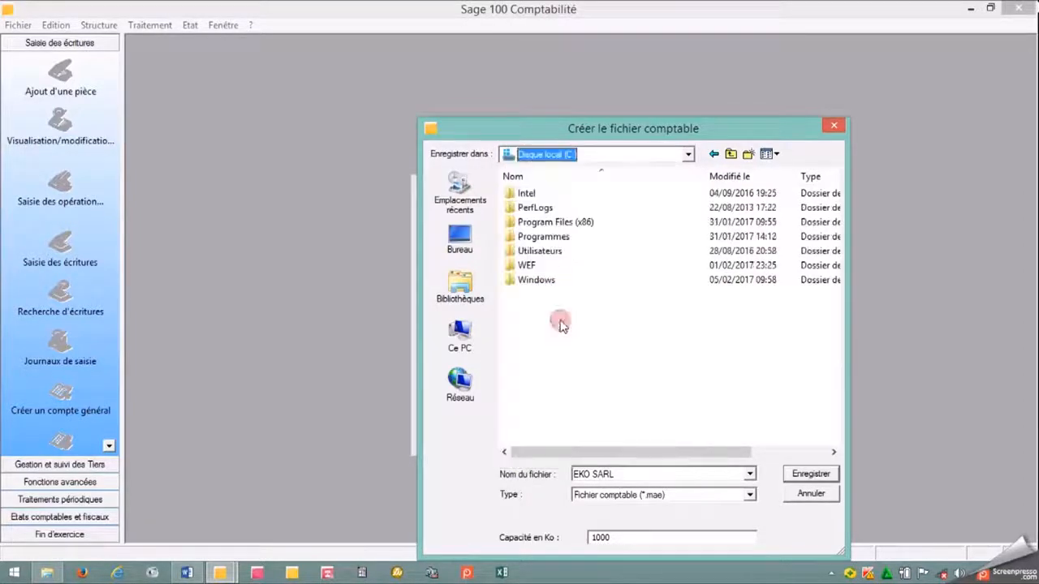
left_click(656, 227)
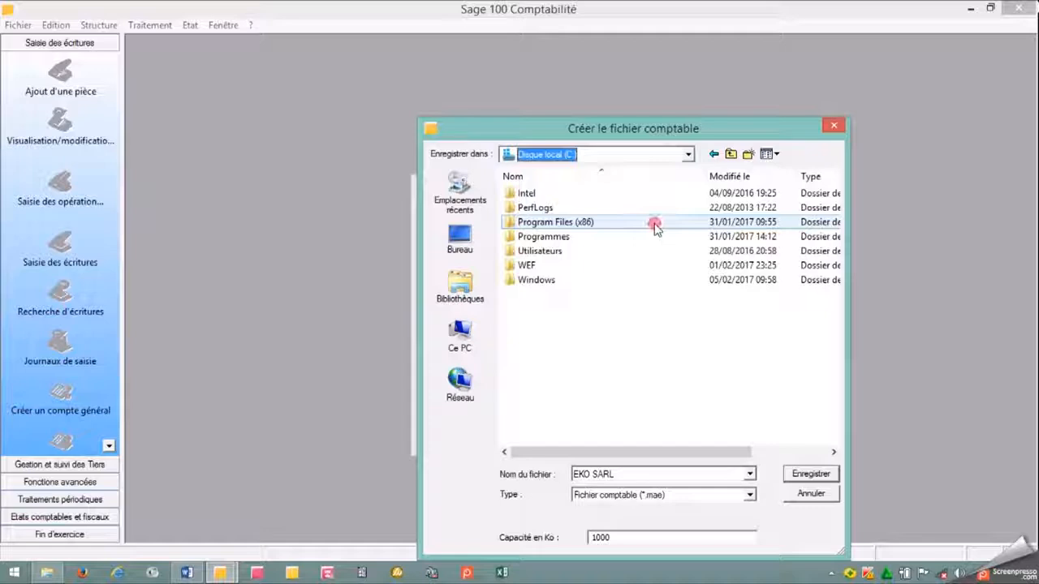
double_click(656, 227)
scroll(657, 233, "down", 8)
double_click(597, 208)
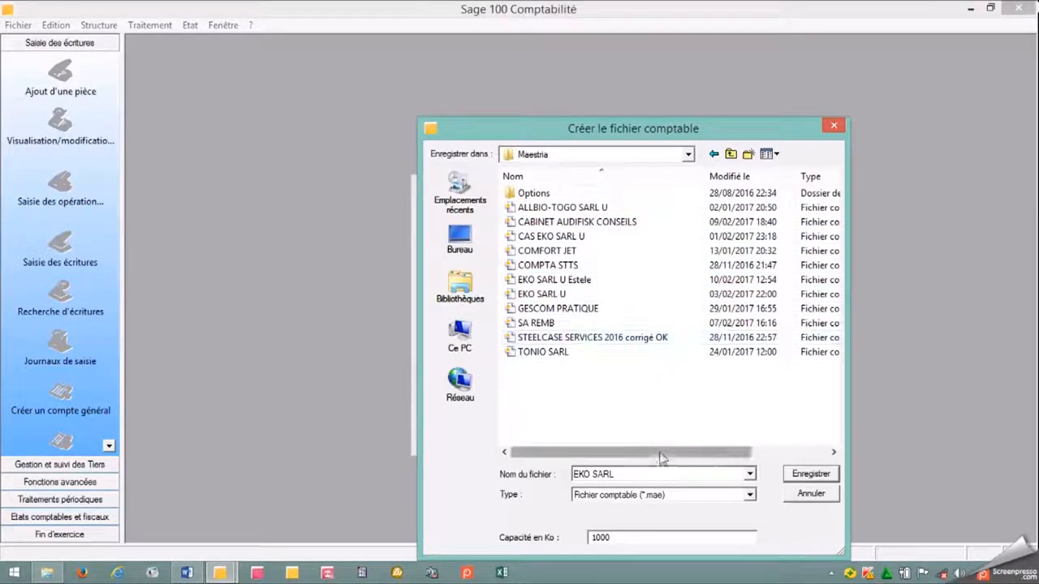
left_click(811, 473)
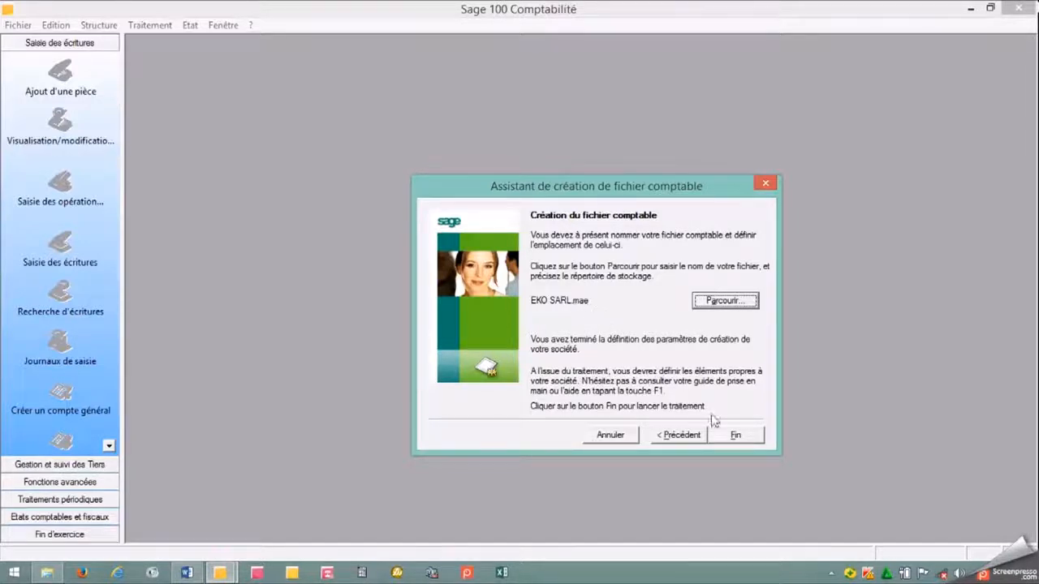
left_click(735, 437)
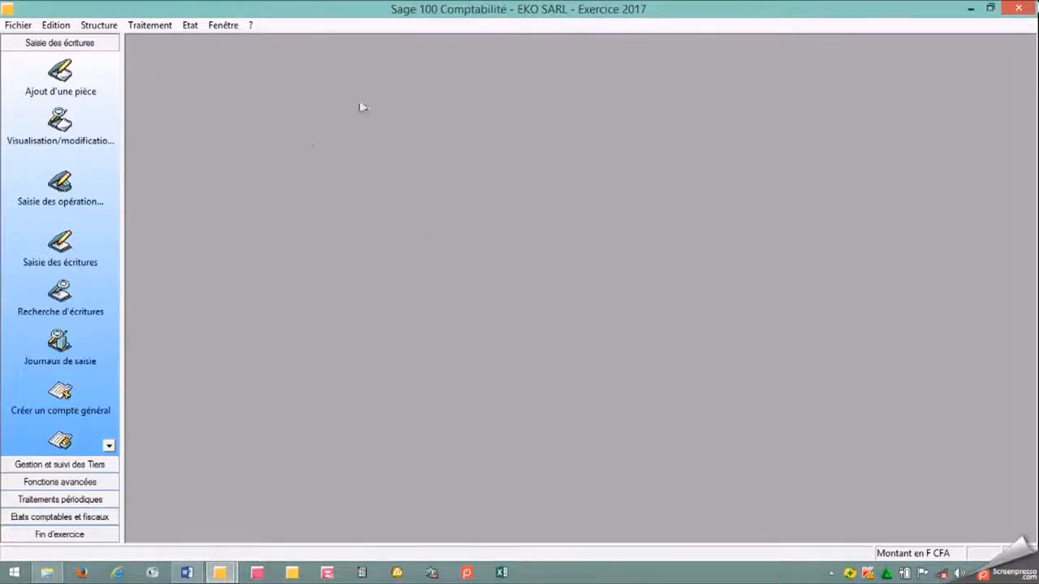
Open the A propos de votre société information and display the company's Initialisation settings.
left_click(17, 25)
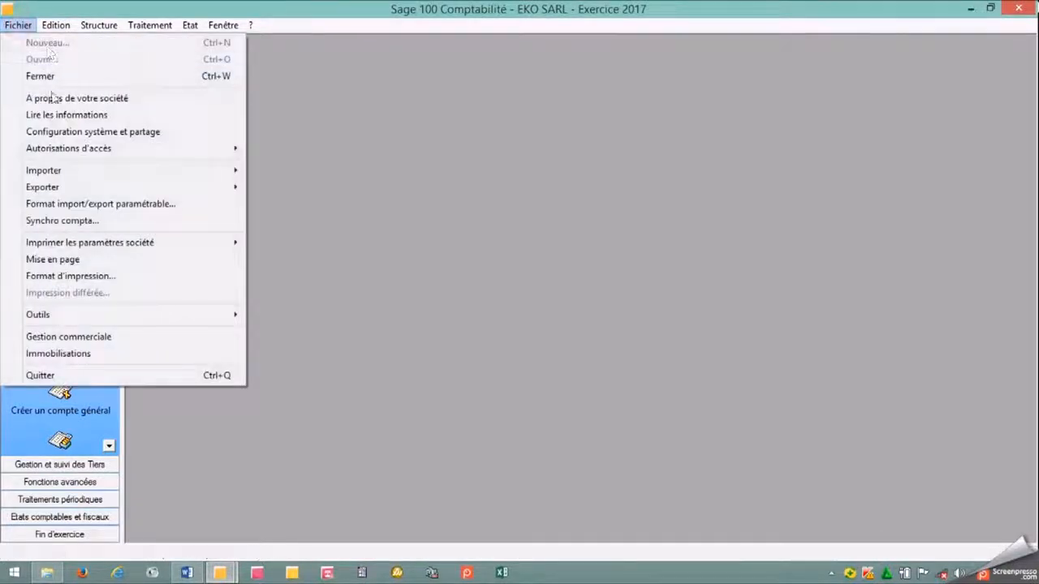
left_click(101, 101)
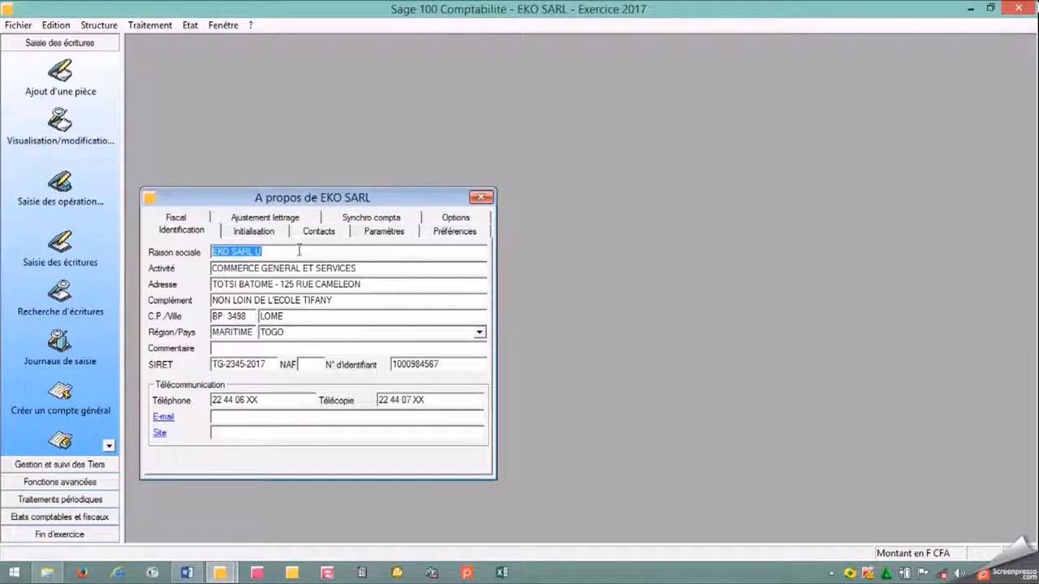
left_click(262, 234)
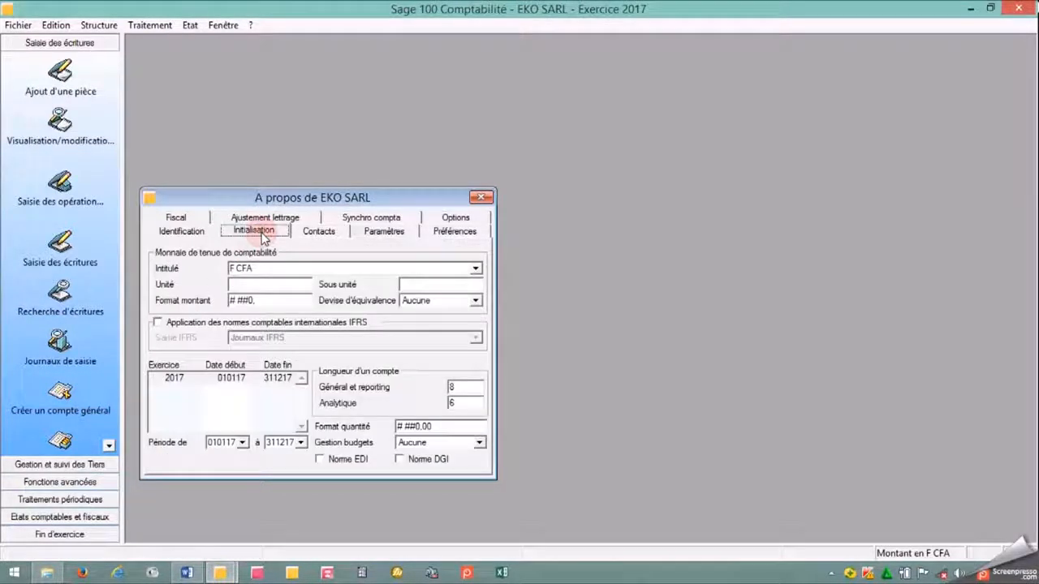